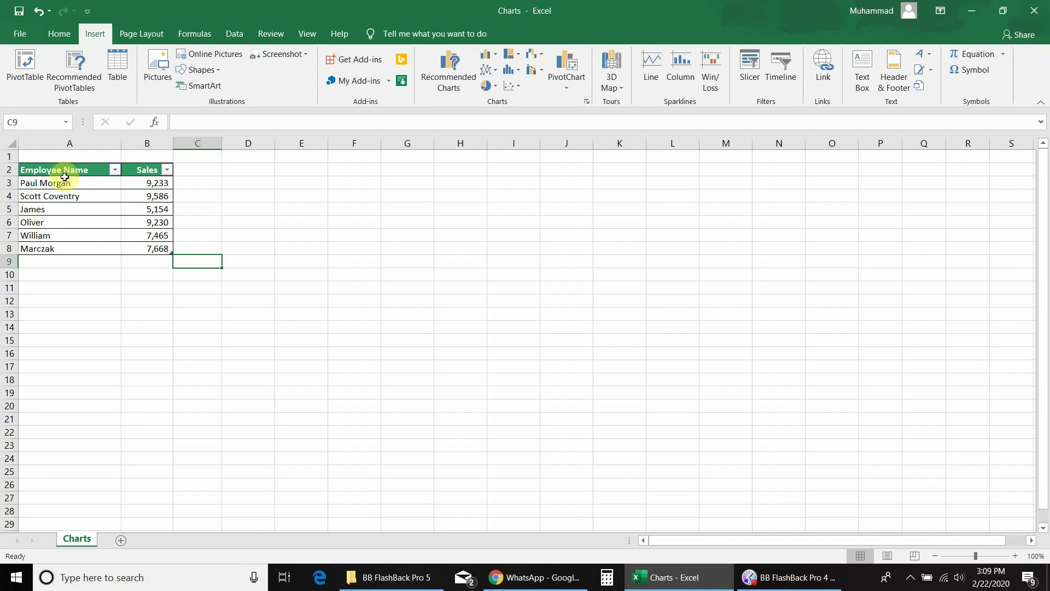
- Select cells A2:B8, covering the Employee Name and Sales columns
{"action": "left_click_drag", "start_coordinate": [65, 176], "coordinate": [149, 249]}
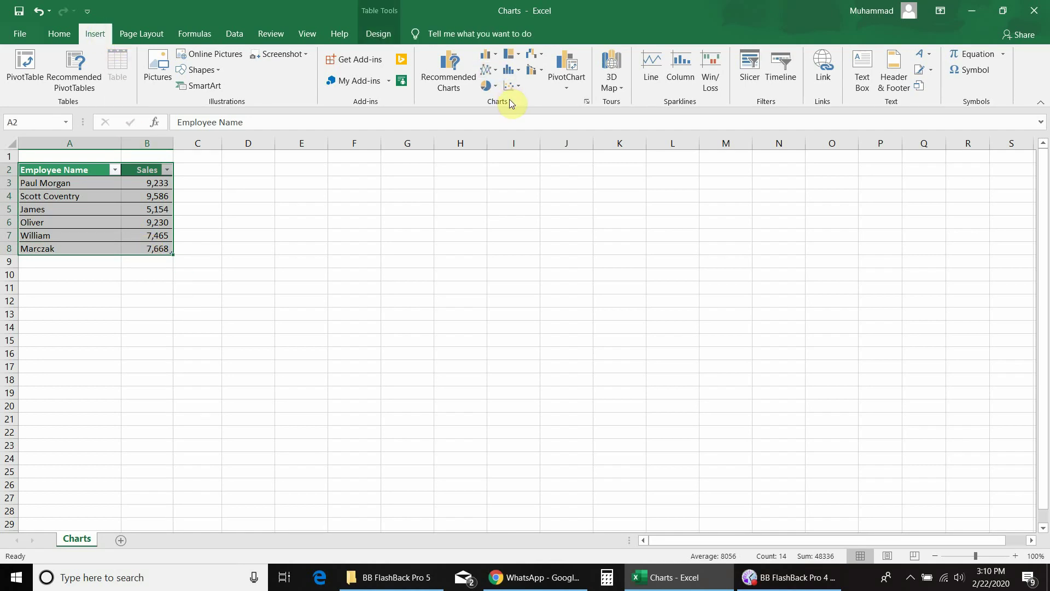
- Insert a 3-D Clustered Column chart from the Column or Bar Chart list
{"action": "left_click", "coordinate": [488, 54]}
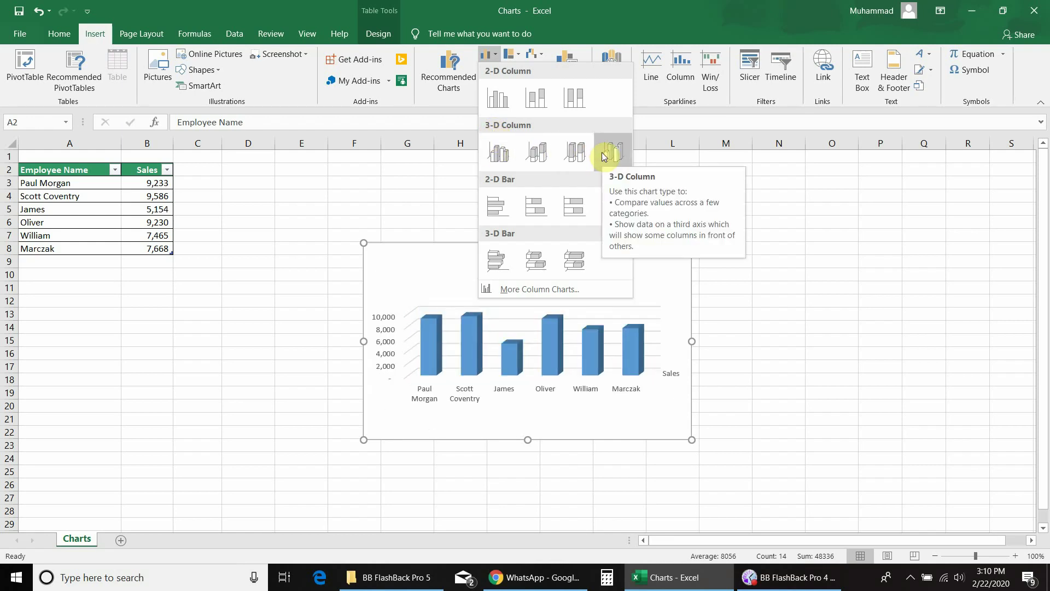
{"action": "left_click", "coordinate": [494, 158]}
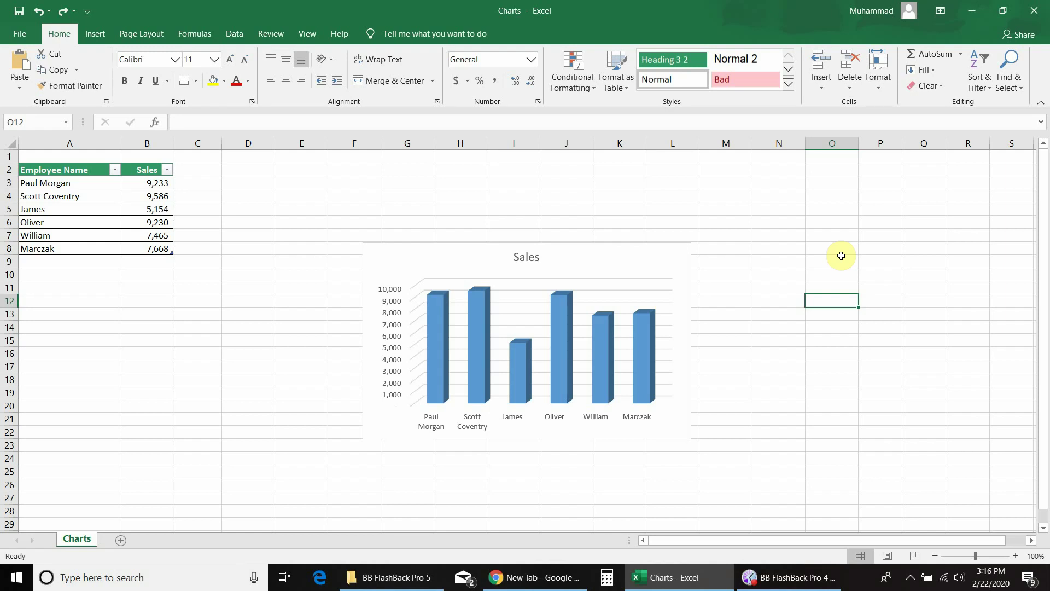
- Turn on axis titles and label the horizontal axis 'Employees Name'
{"action": "left_click", "coordinate": [635, 257]}
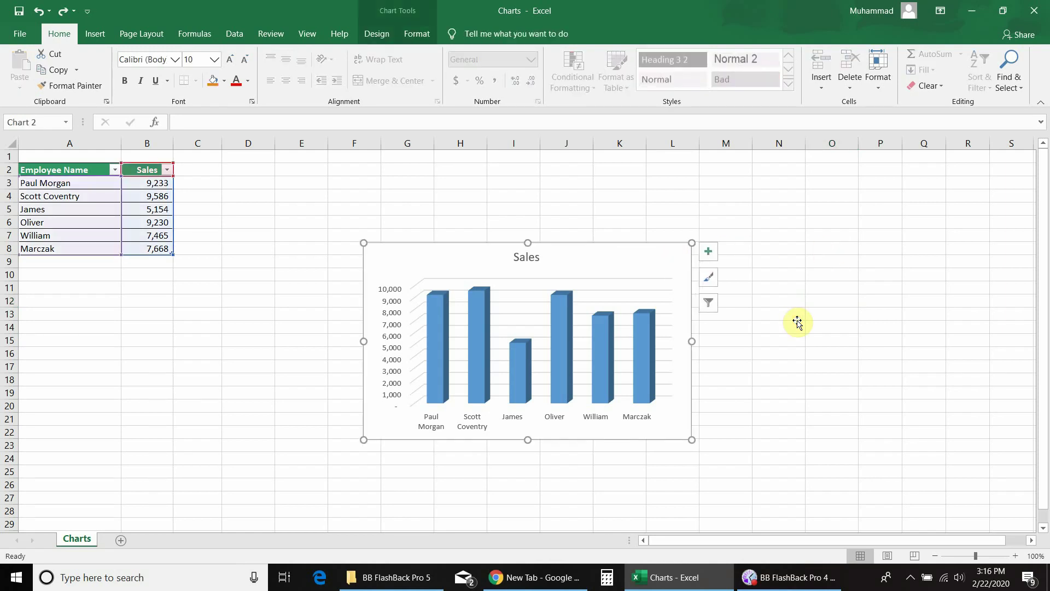
{"action": "left_click", "coordinate": [709, 251]}
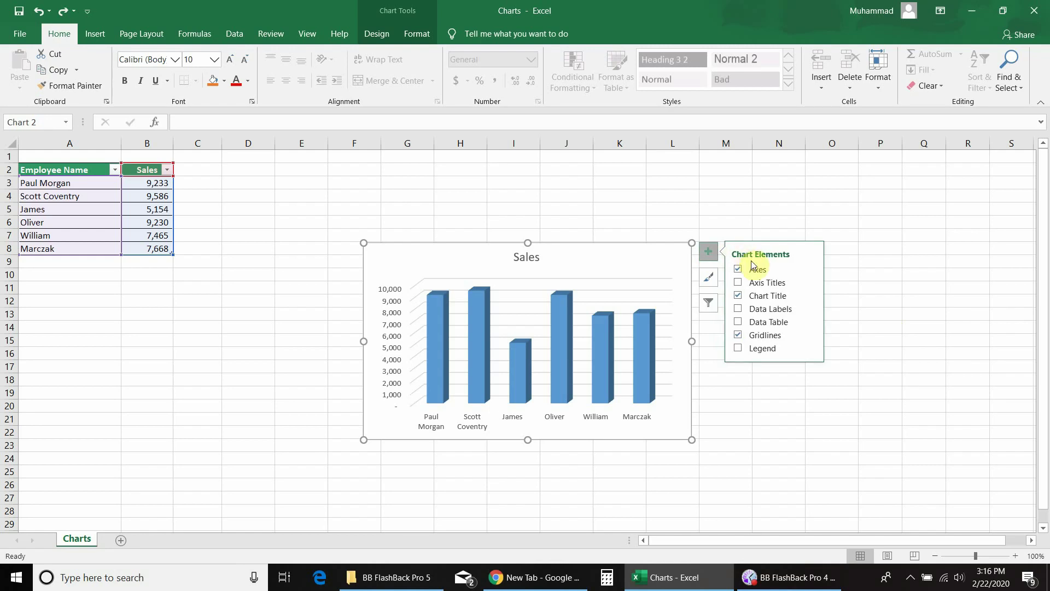
{"action": "left_click", "coordinate": [738, 282]}
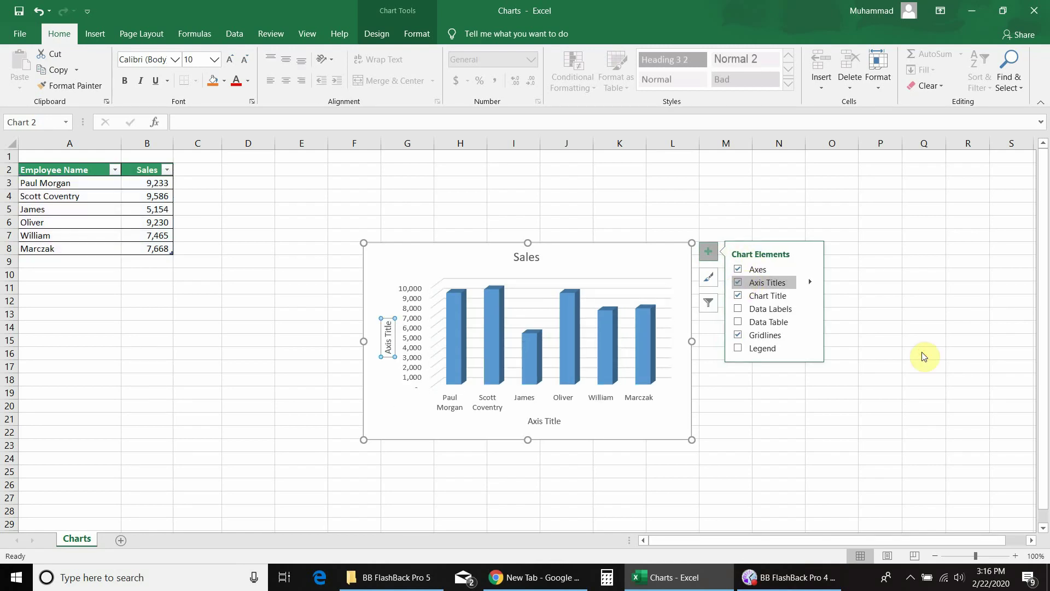
{"action": "left_click", "coordinate": [543, 422]}
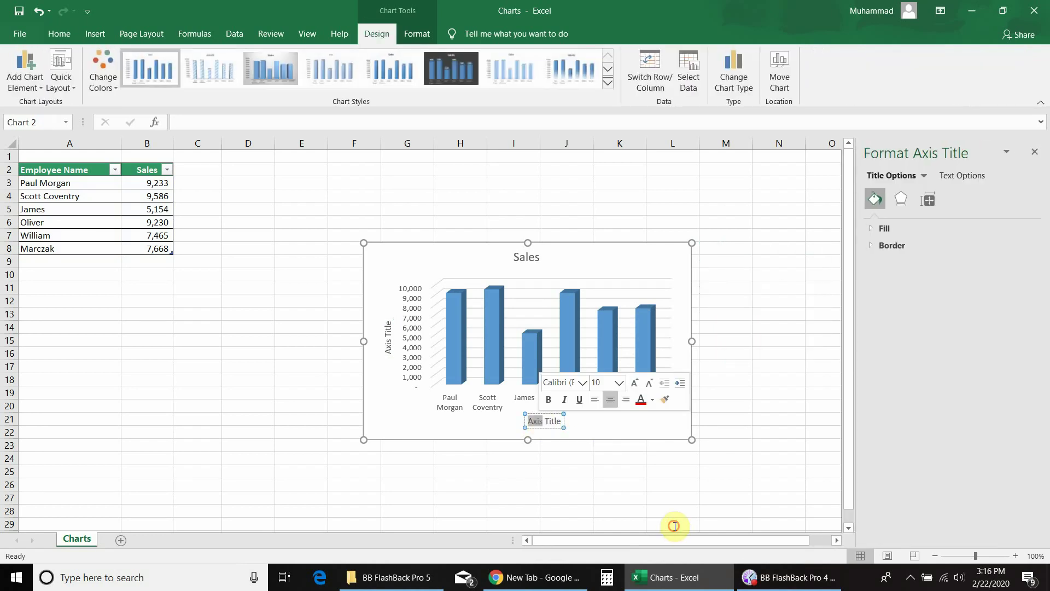
{"action": "key", "text": "ctrl+a"}
{"action": "type", "text": "Empl"}
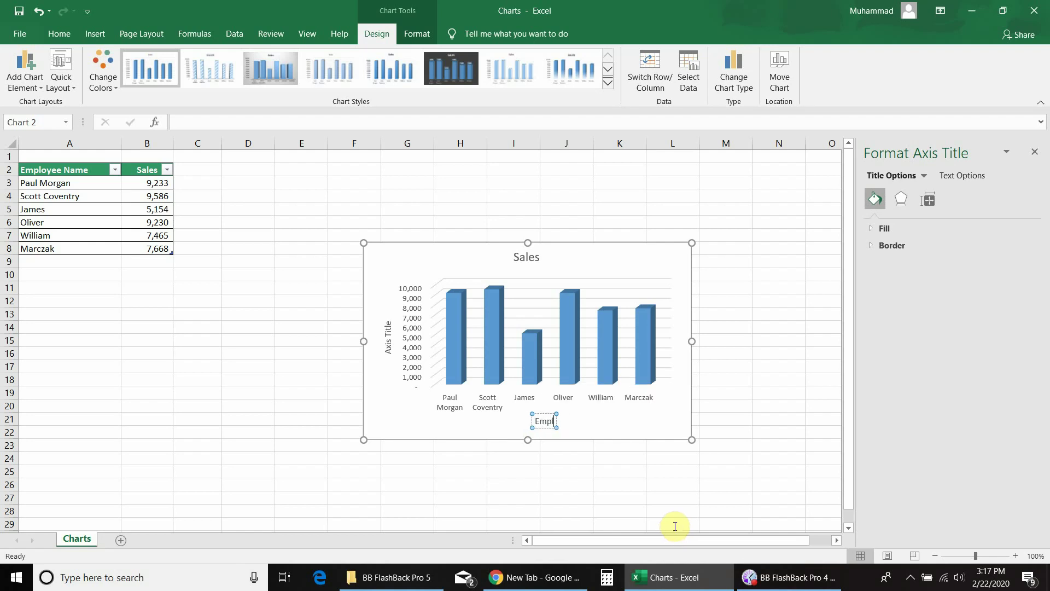
{"action": "type", "text": "oyees Name"}
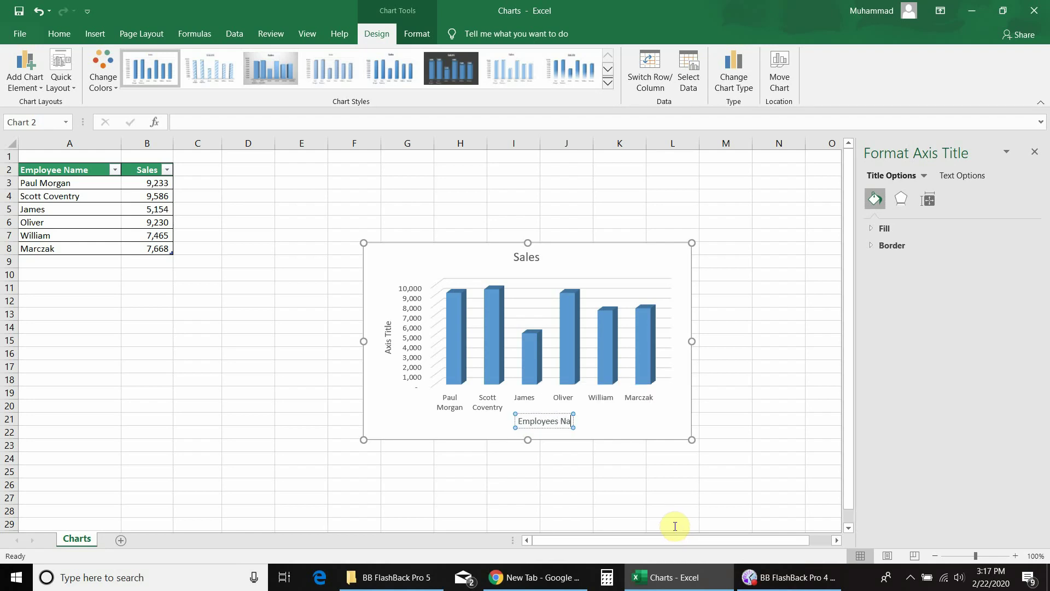
- Retitle the vertical axis 'Employee Sales'
{"action": "left_click", "coordinate": [388, 335]}
{"action": "key", "text": "F2"}
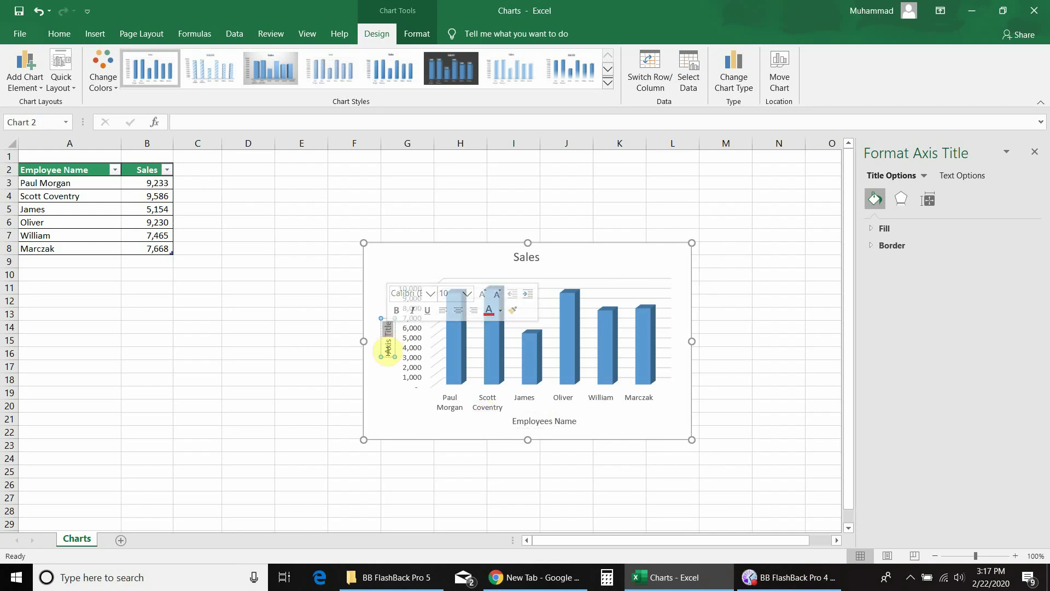
{"action": "type", "text": "Employe"}
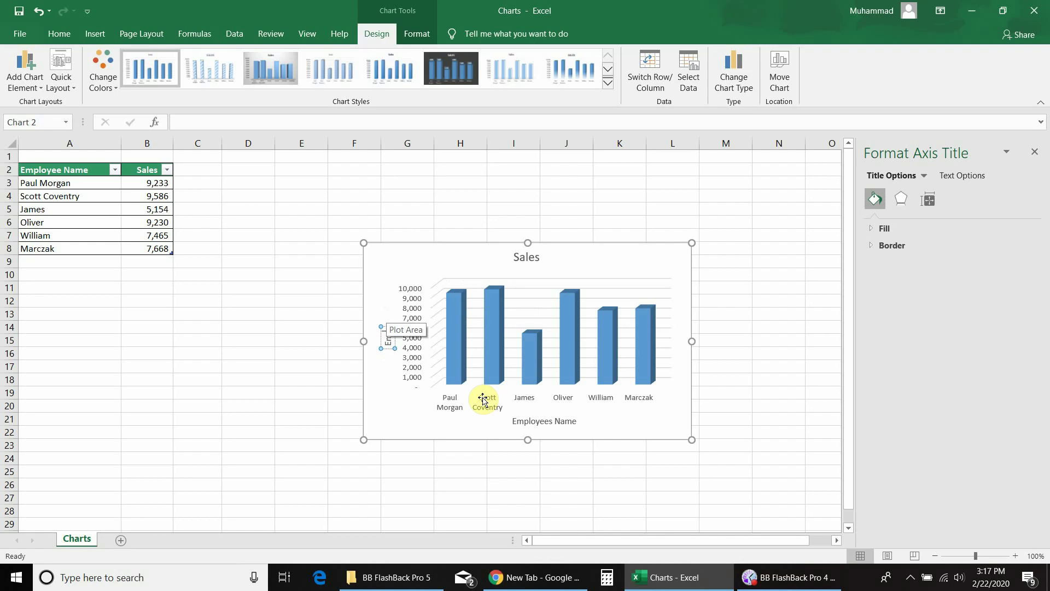
{"action": "type", "text": "e Sales"}
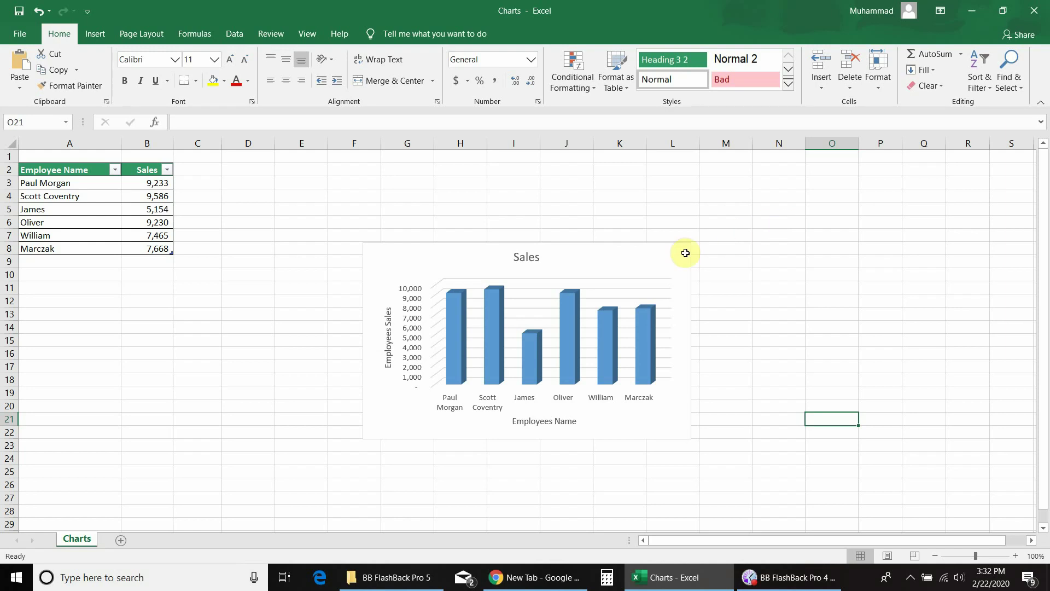
- Add data labels on the columns and a data table below the chart
{"action": "left_click", "coordinate": [629, 258]}
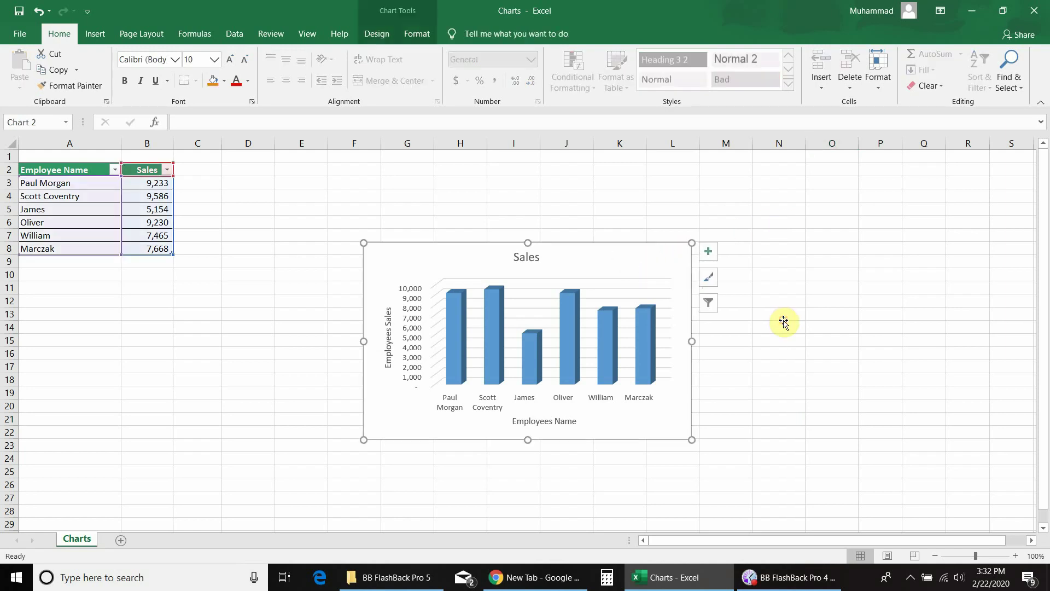
{"action": "left_click", "coordinate": [708, 252]}
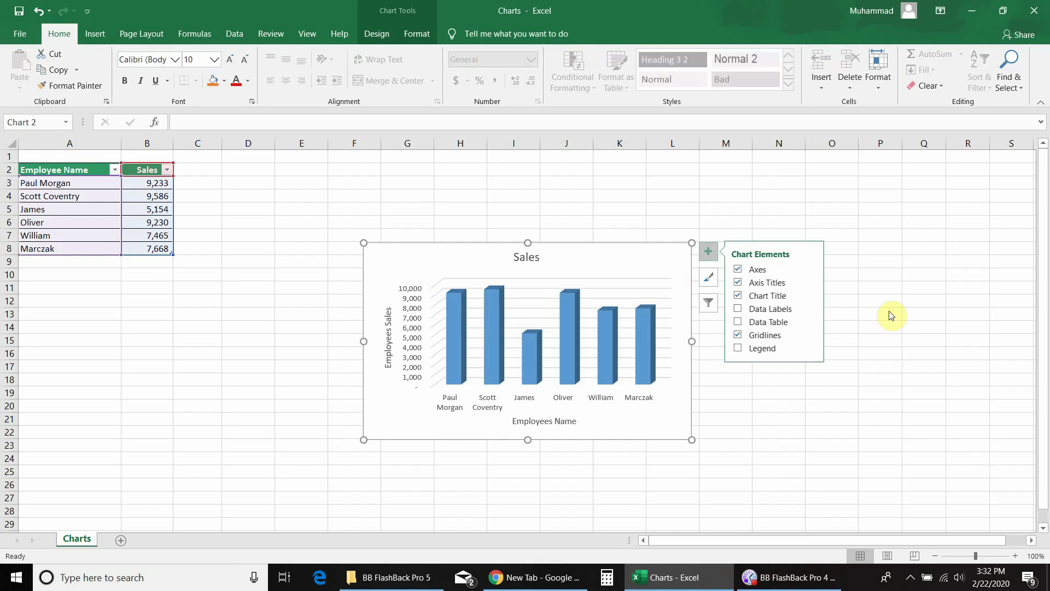
{"action": "left_click", "coordinate": [739, 309]}
{"action": "left_click", "coordinate": [738, 323]}
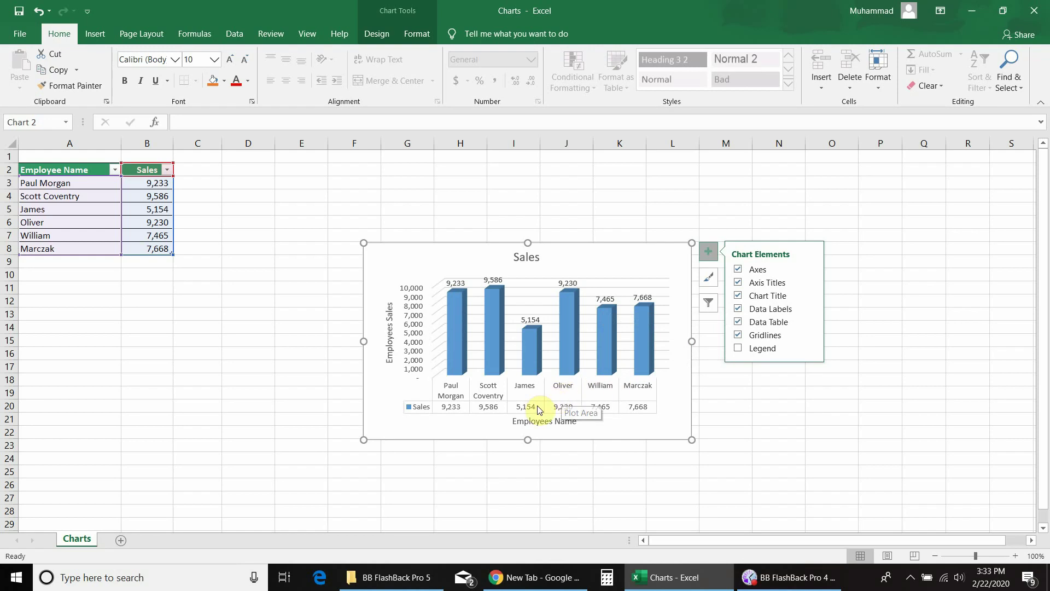
{"action": "key", "text": "Escape"}
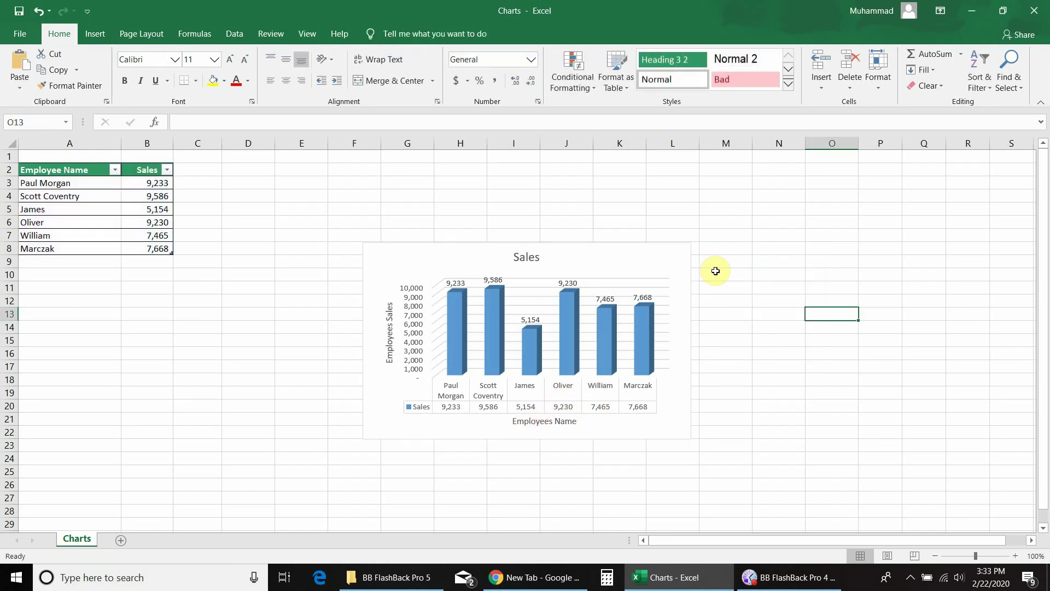
- Remove the chart's gridlines
{"action": "left_click", "coordinate": [659, 258]}
{"action": "left_click", "coordinate": [705, 255]}
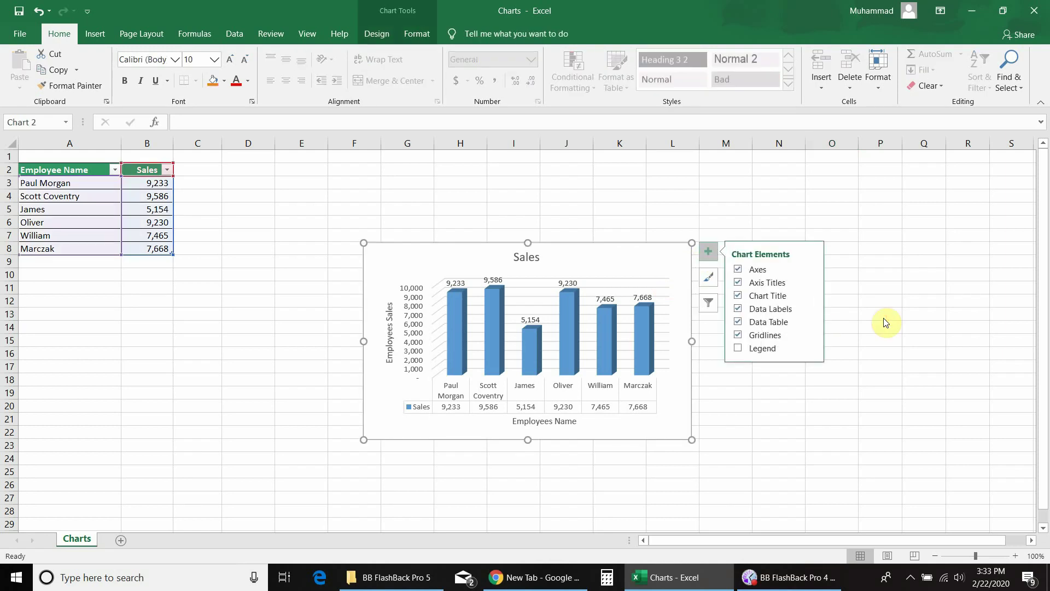
{"action": "left_click", "coordinate": [738, 334]}
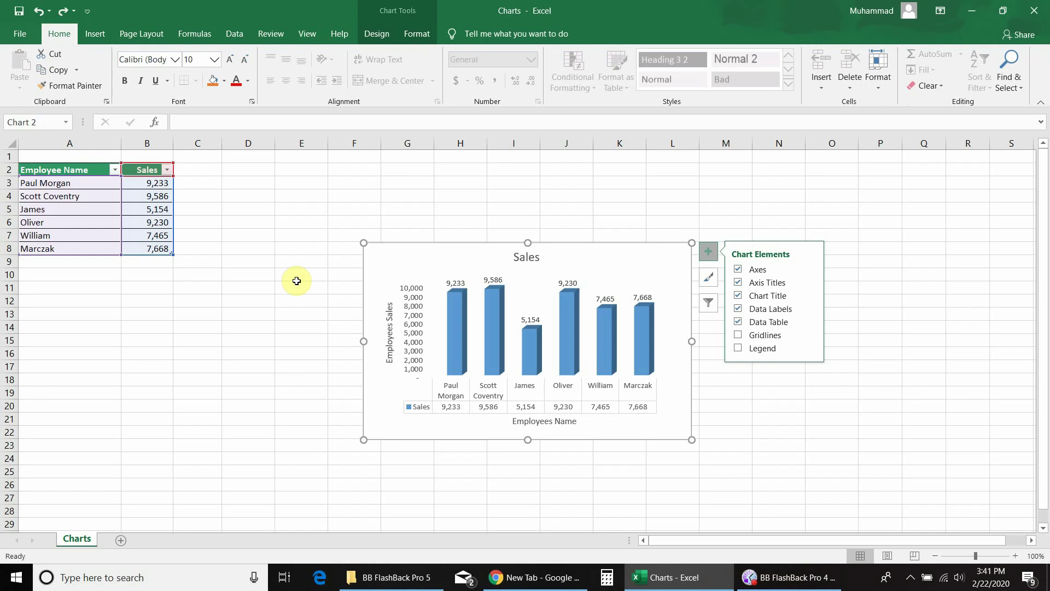
{"action": "left_click", "coordinate": [193, 172]}
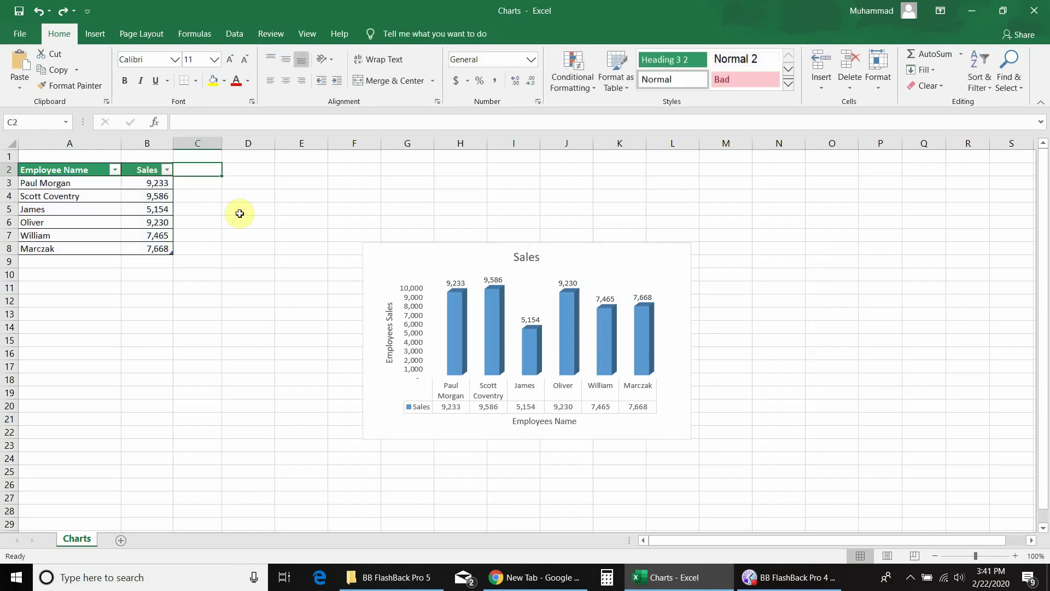
- Add a 'Budgeted Sales' header in C2 and widen column C to fit it
{"action": "type", "text": "Budget"}
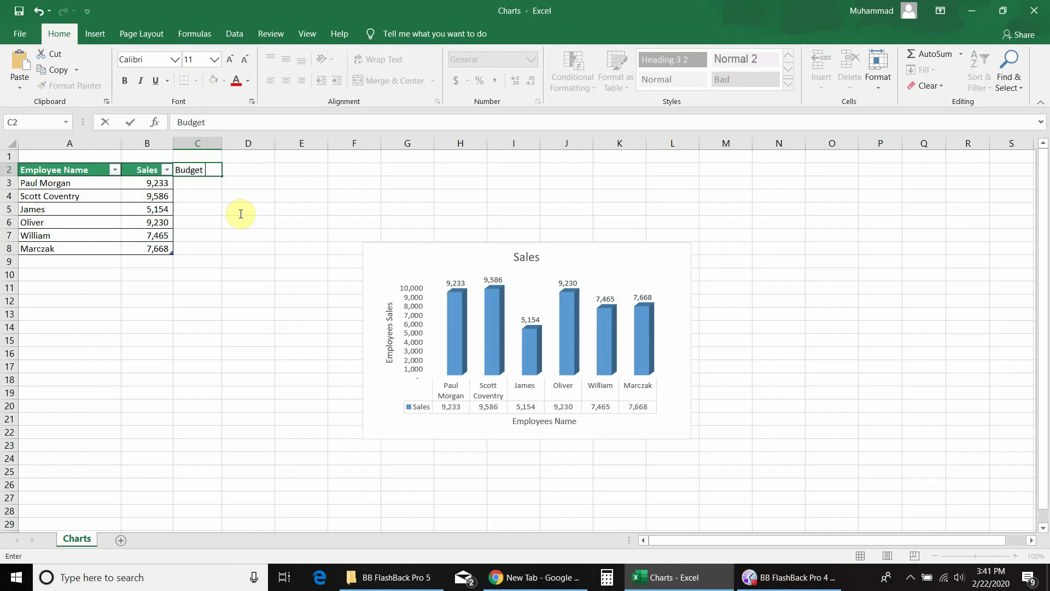
{"action": "type", "text": "ed Sales"}
{"action": "key", "text": "Return"}
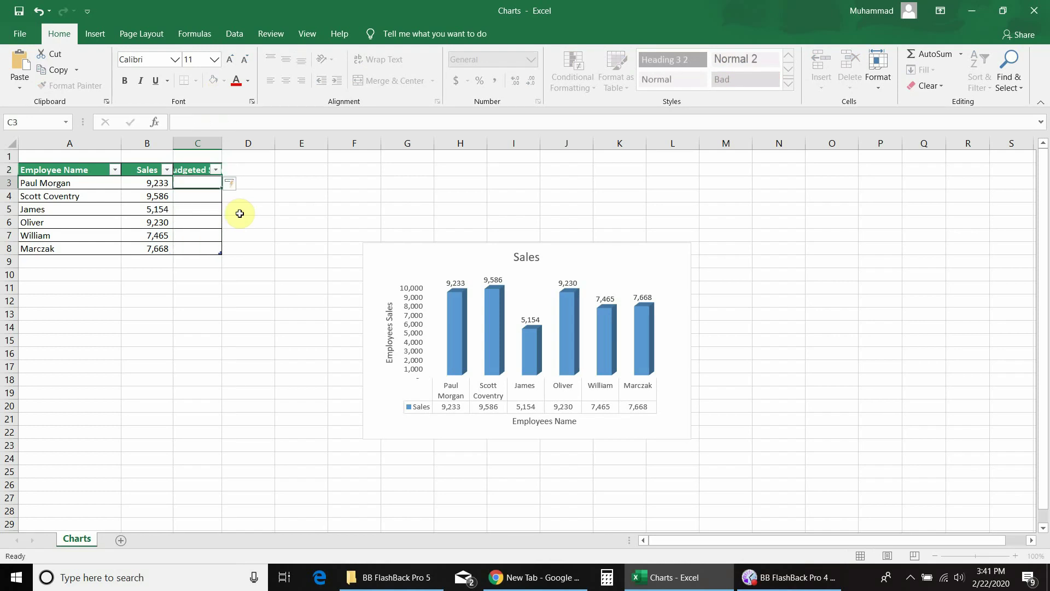
{"action": "key", "text": "Left"}
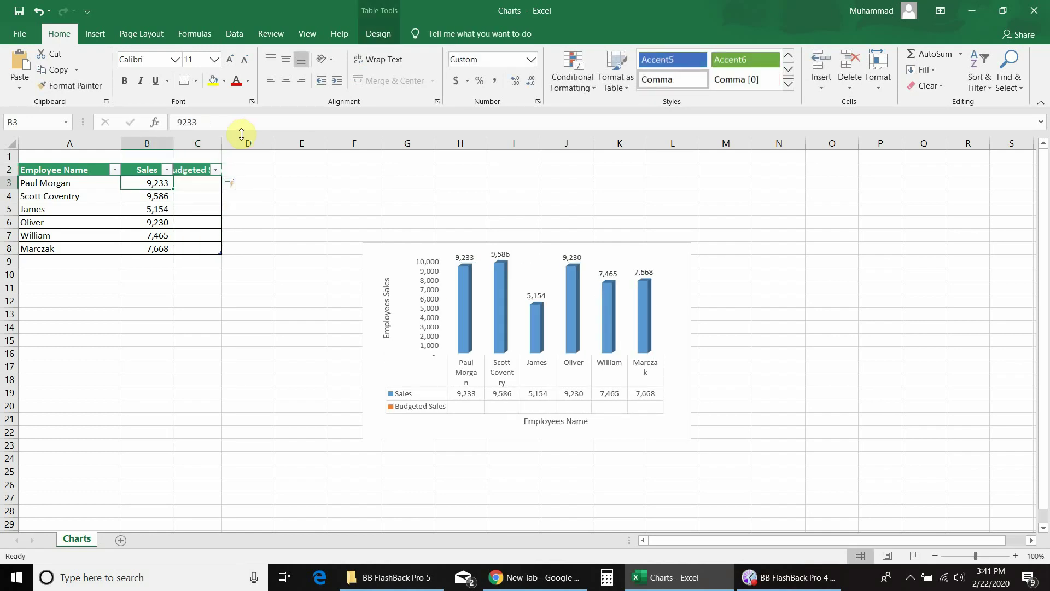
{"action": "double_click", "coordinate": [222, 143]}
- Enter budgets 10000, 15000, 8000, 10000, 8000 and 8000 in C3:C8
{"action": "left_click", "coordinate": [211, 182]}
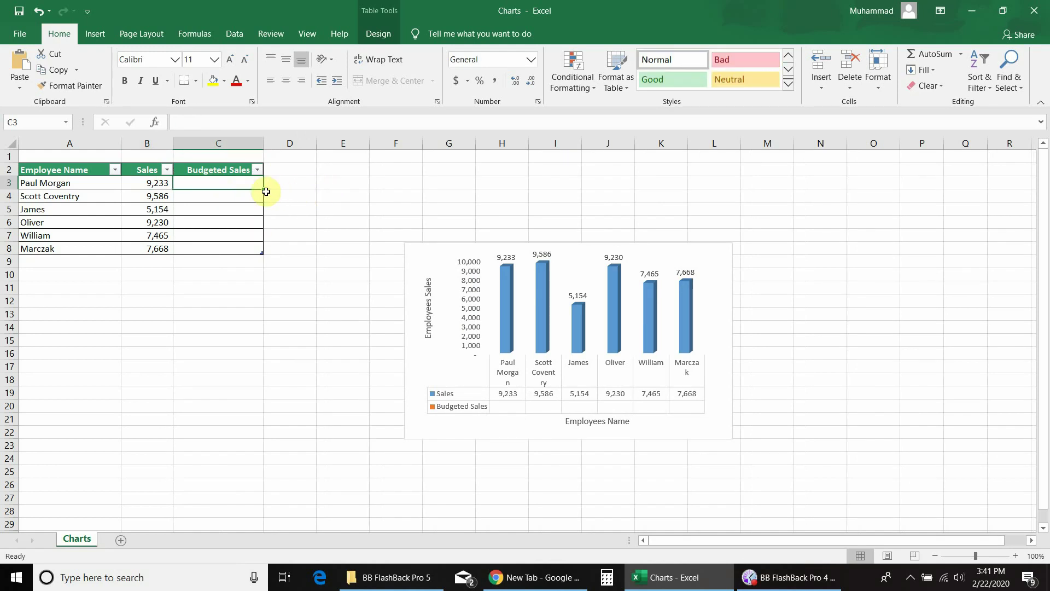
{"action": "type", "text": "10000"}
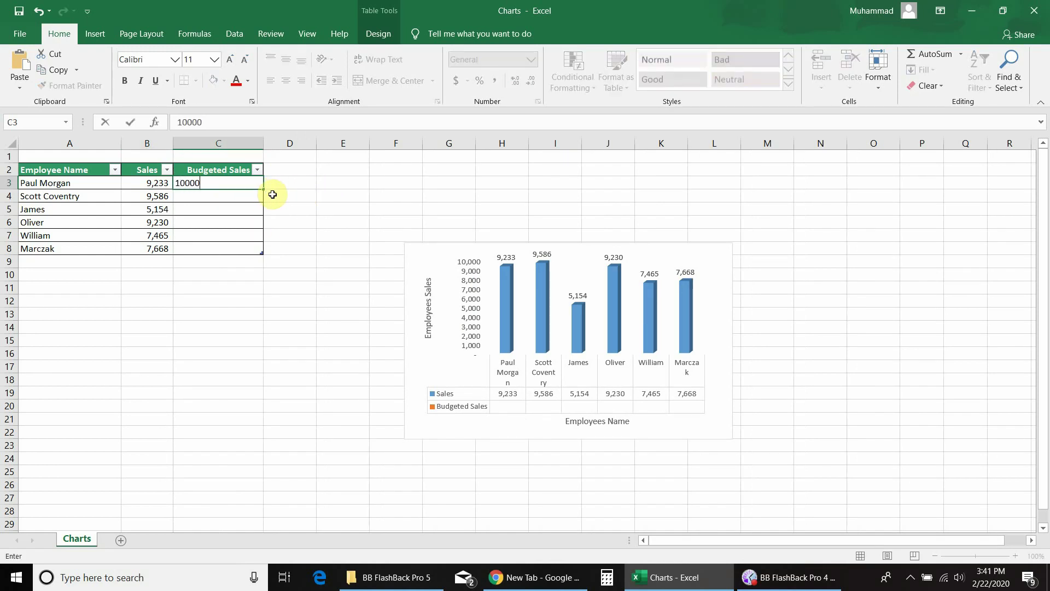
{"action": "key", "text": "Return"}
{"action": "type", "text": "15000"}
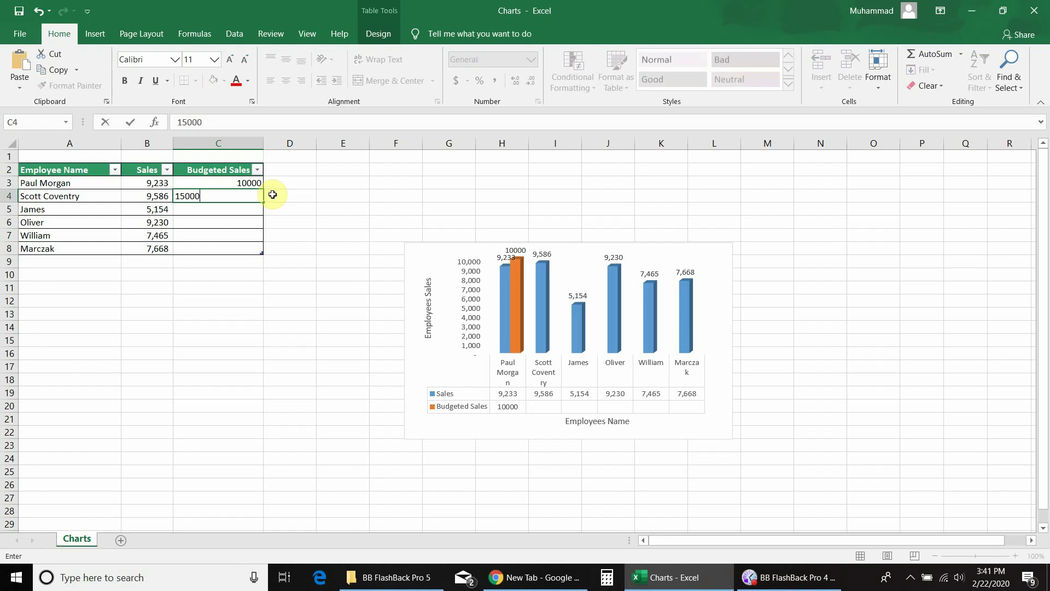
{"action": "key", "text": "Return"}
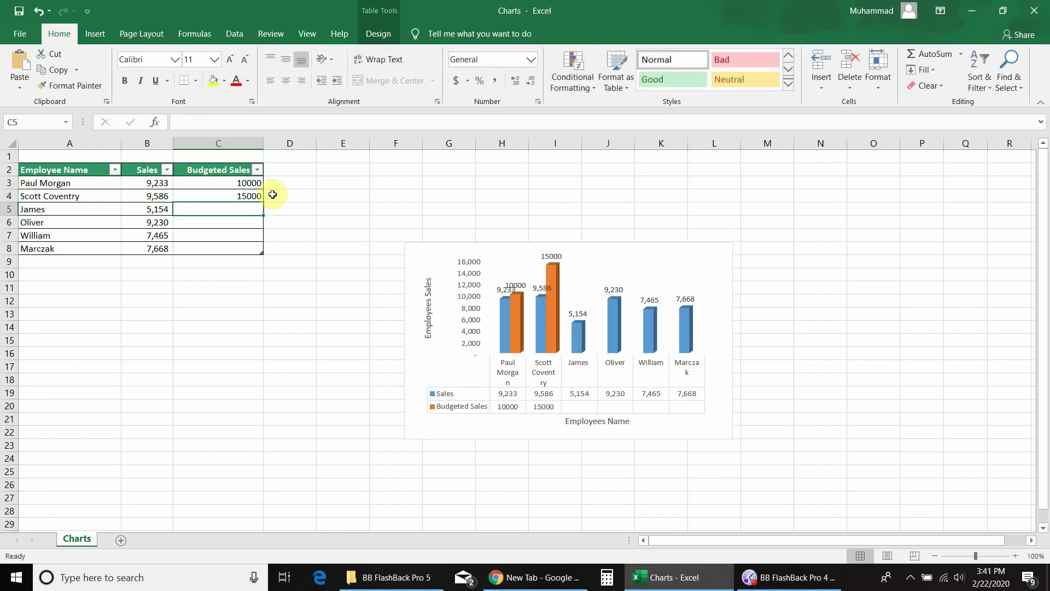
{"action": "type", "text": "8000"}
{"action": "key", "text": "Return"}
{"action": "type", "text": "100"}
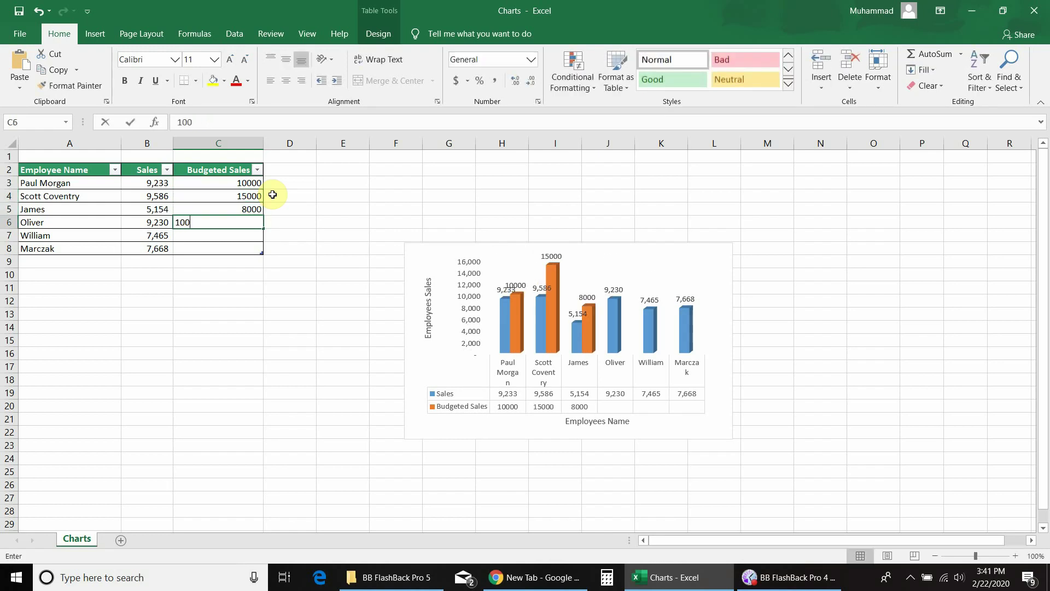
{"action": "type", "text": "00"}
{"action": "key", "text": "Return"}
{"action": "type", "text": "8"}
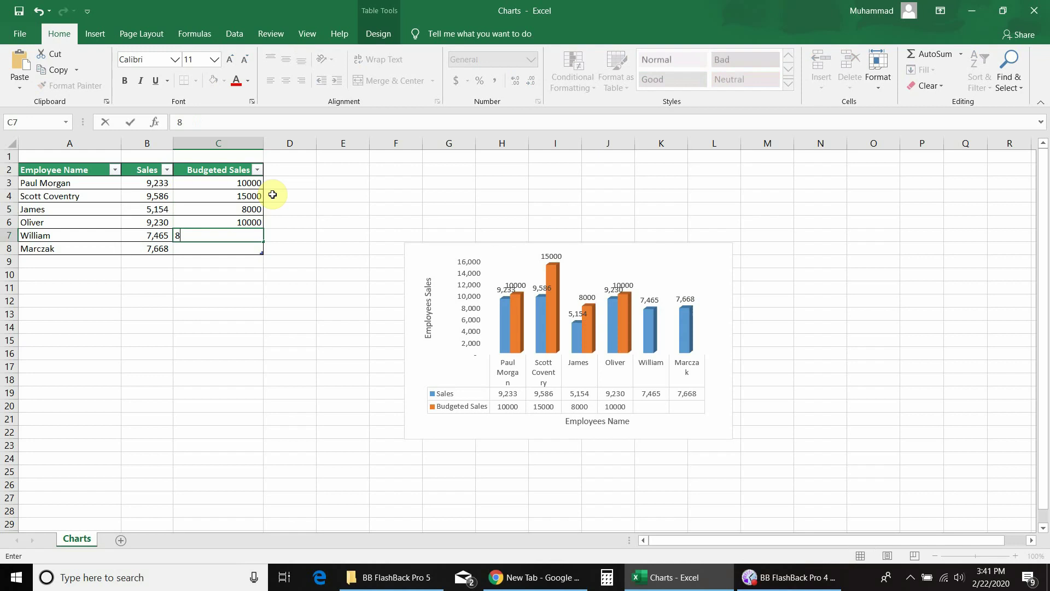
{"action": "type", "text": "000"}
{"action": "key", "text": "Return"}
{"action": "type", "text": "8"}
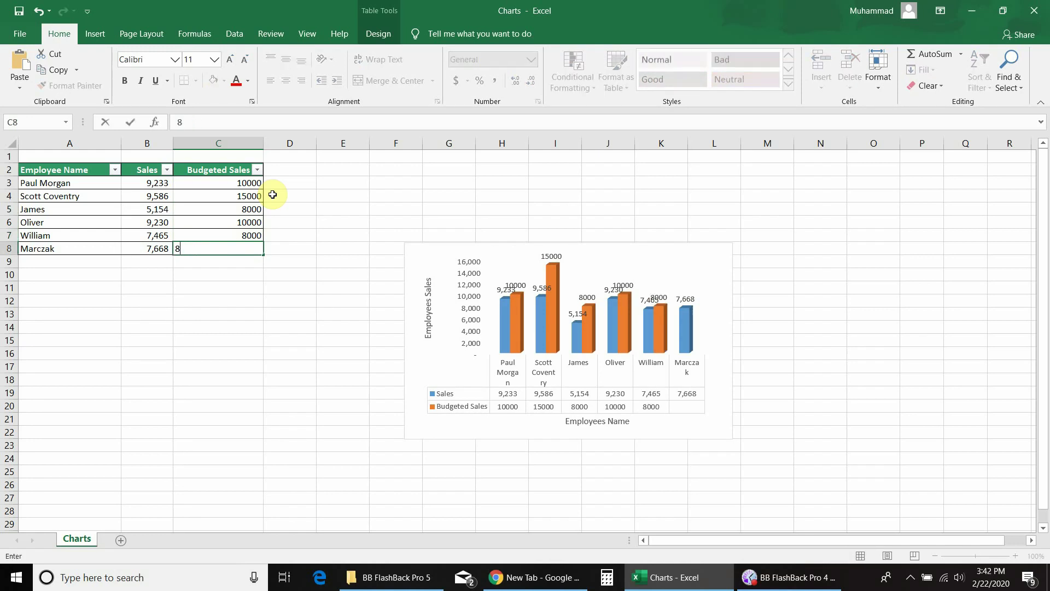
{"action": "type", "text": "0000"}
{"action": "key", "text": "BackSpace"}
{"action": "key", "text": "Return"}
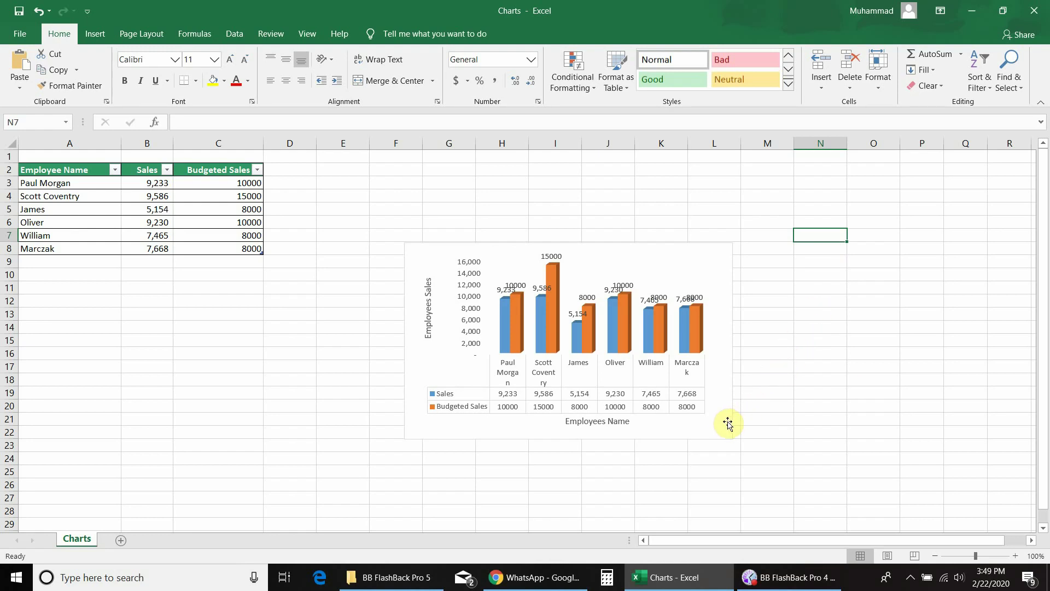
- Drag the chart up-left next to the table and stretch its corner to enlarge it
{"action": "left_click", "coordinate": [728, 422]}
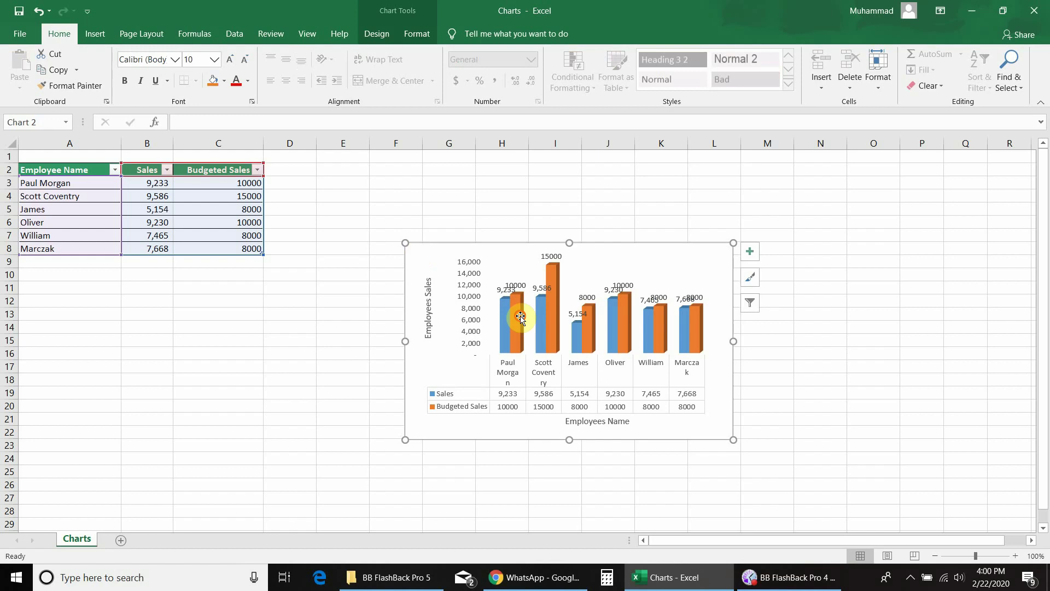
{"action": "left_click_drag", "start_coordinate": [503, 296], "coordinate": [430, 220]}
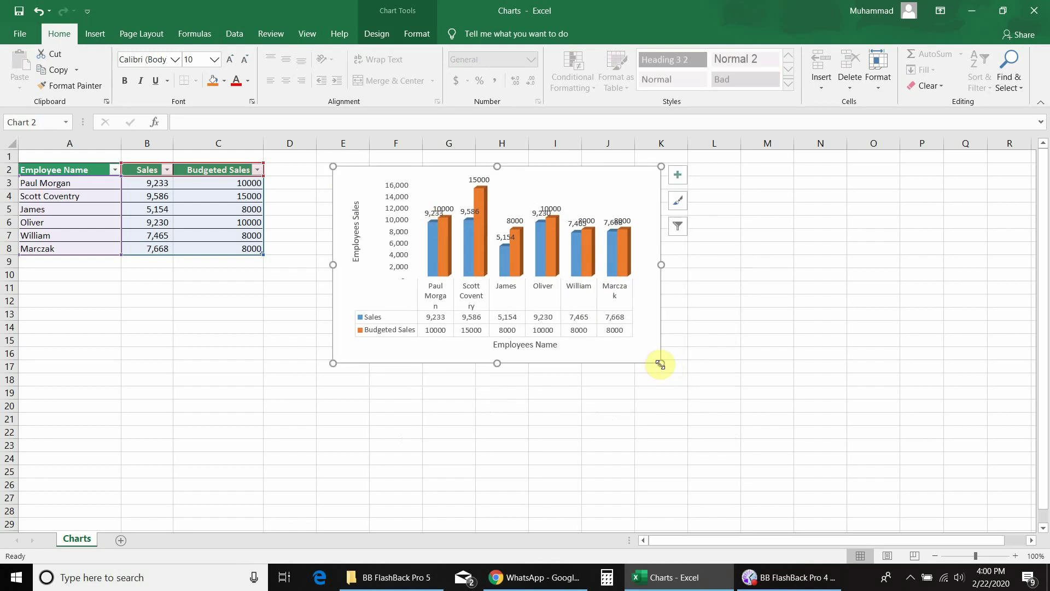
{"action": "left_click_drag", "start_coordinate": [664, 363], "coordinate": [905, 485]}
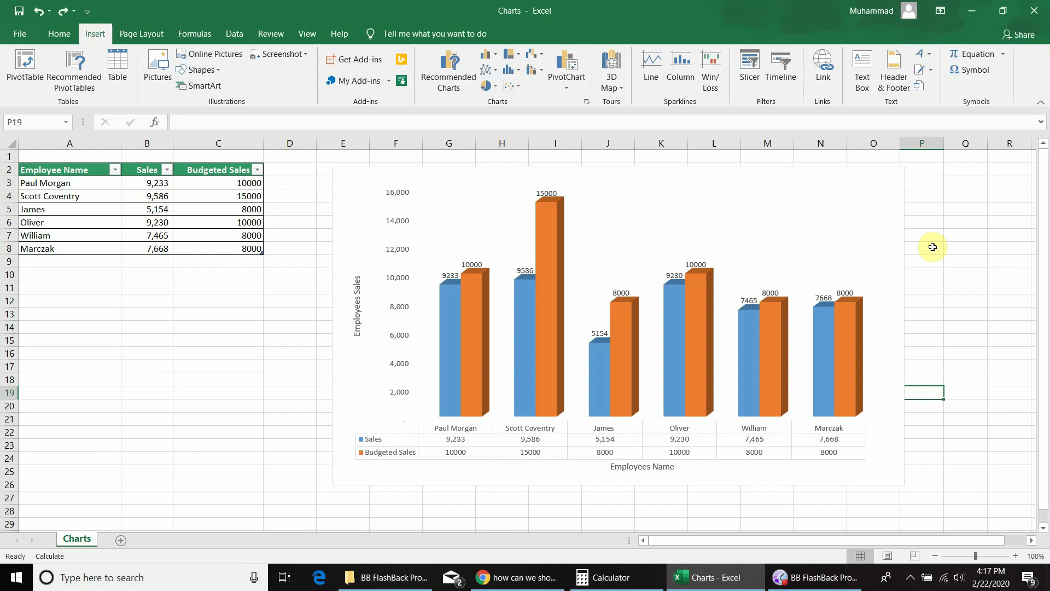
- Set the Sales data labels' text direction to Rotate all text 270° in Format Data Labels
{"action": "left_click", "coordinate": [755, 213]}
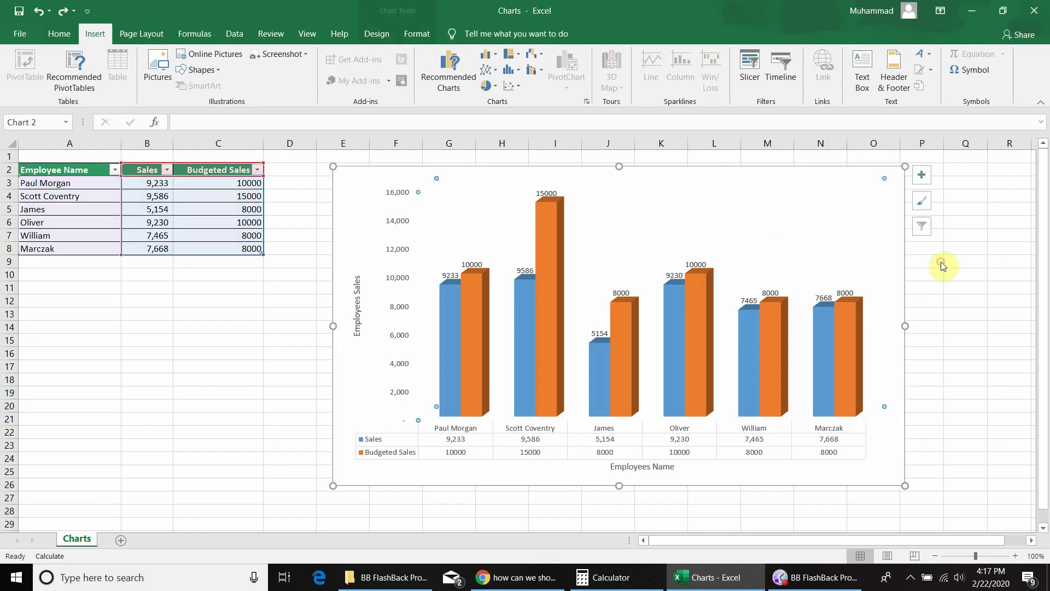
{"action": "left_click", "coordinate": [921, 179]}
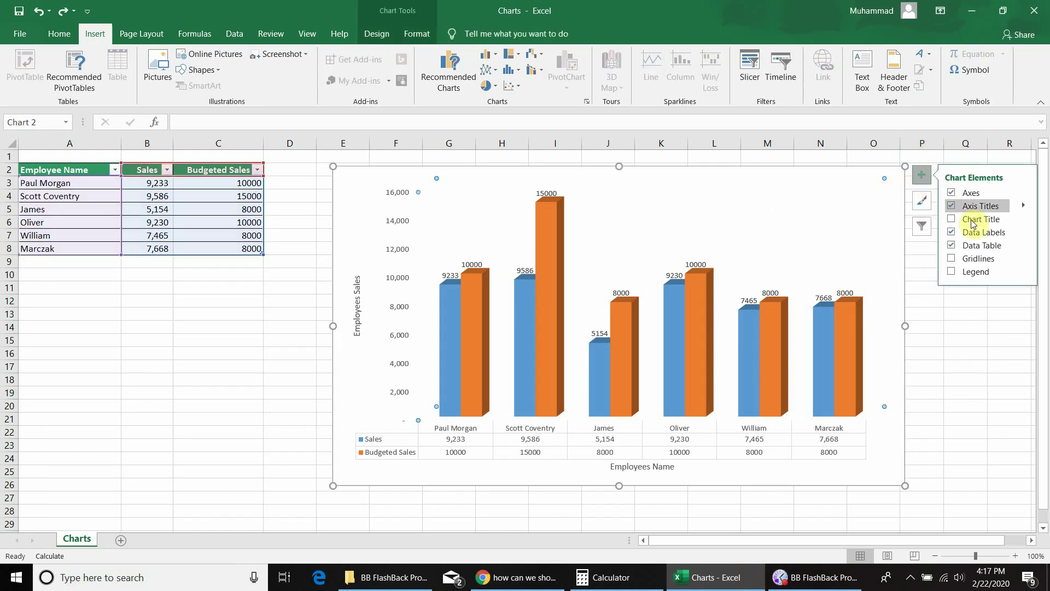
{"action": "left_click", "coordinate": [1023, 231]}
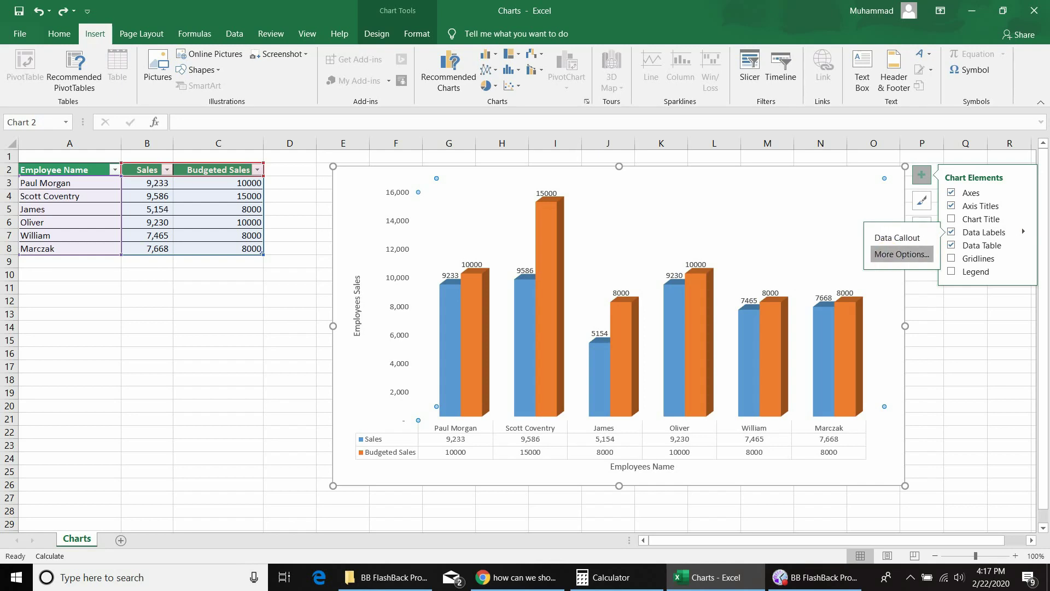
{"action": "left_click", "coordinate": [901, 254]}
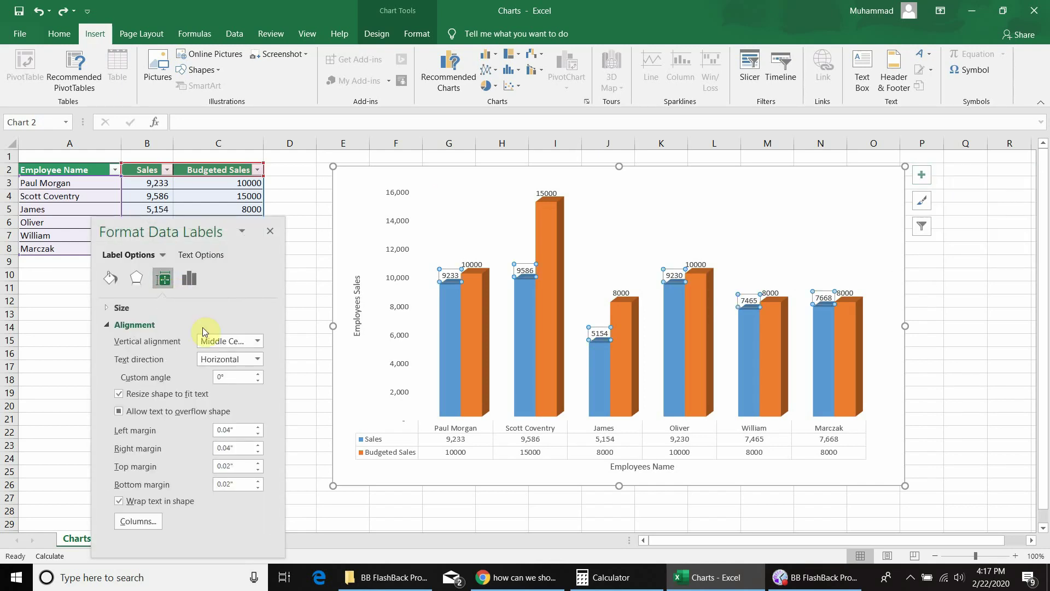
{"action": "left_click", "coordinate": [256, 359]}
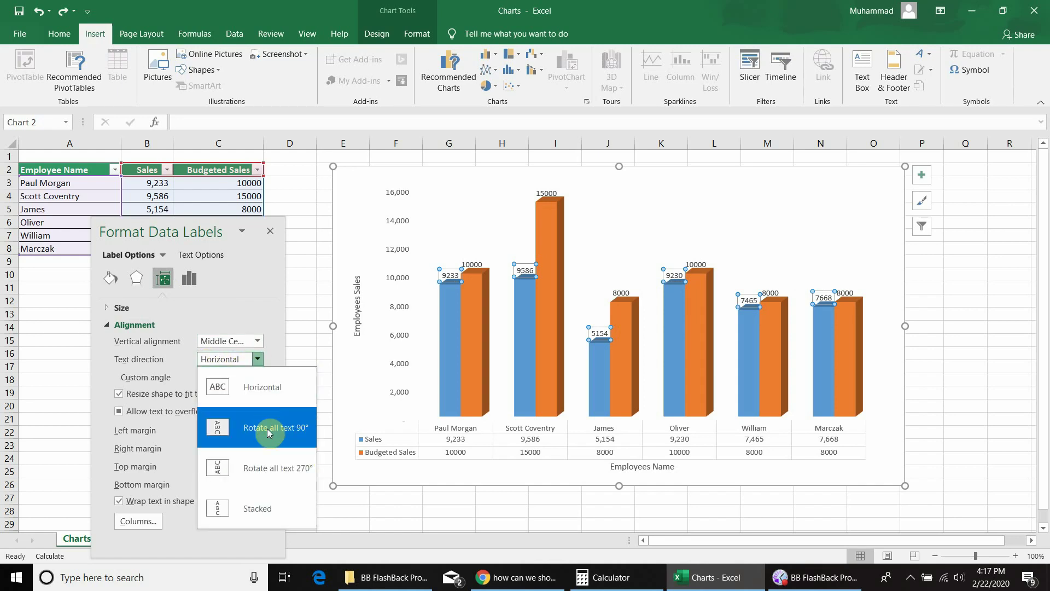
{"action": "left_click", "coordinate": [273, 472]}
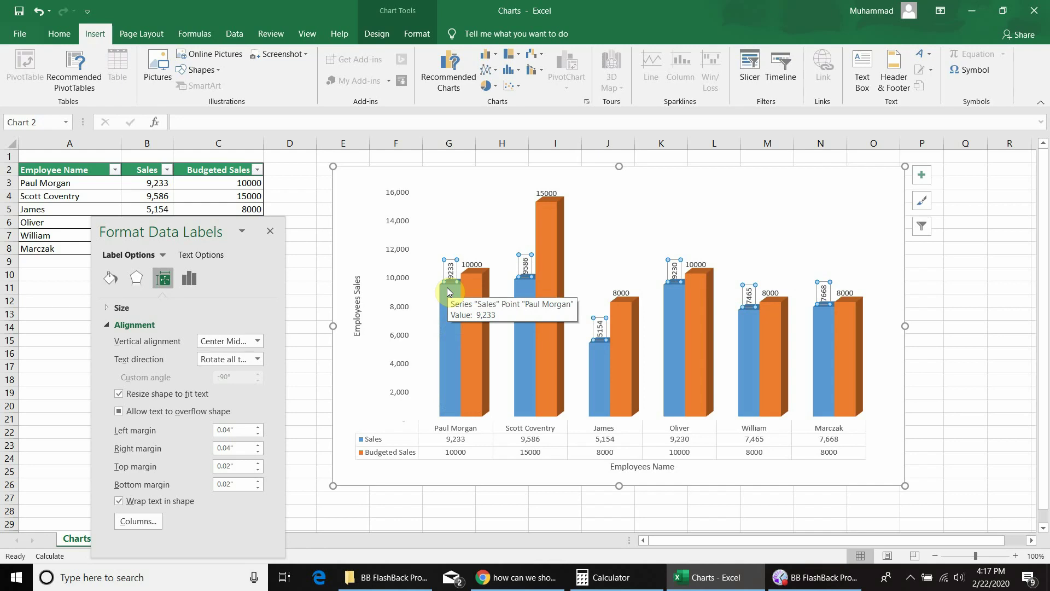
- Rotate the Budgeted Sales data labels 270° and close the formatting pane
{"action": "left_click", "coordinate": [474, 264]}
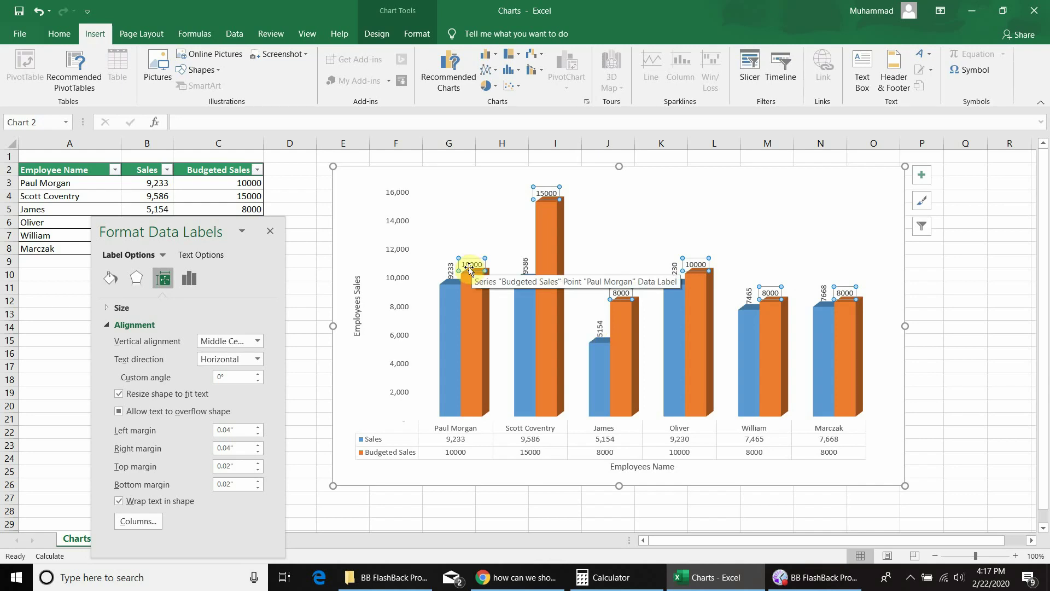
{"action": "left_click", "coordinate": [257, 358]}
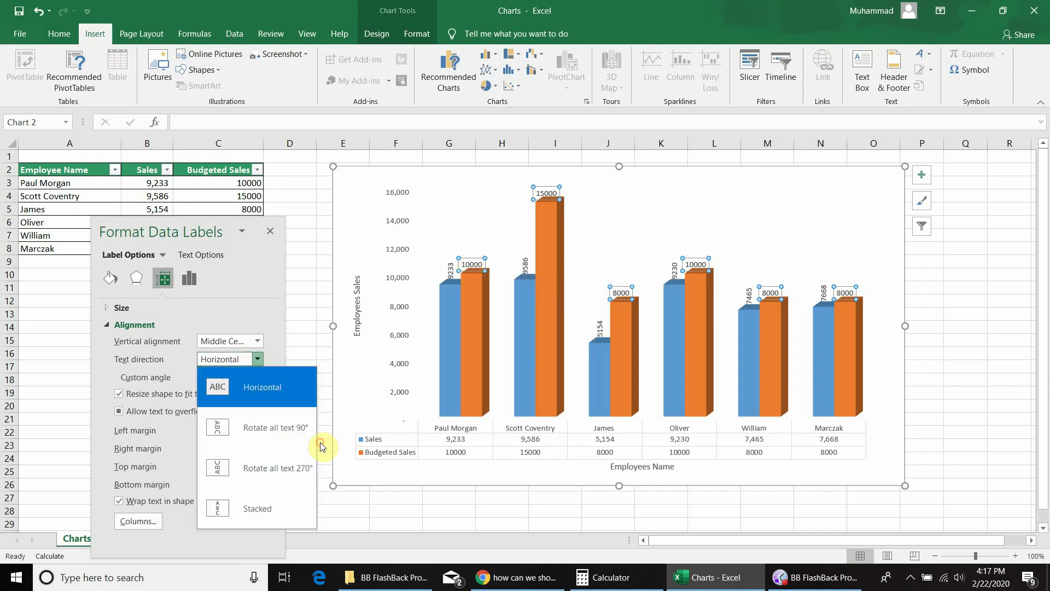
{"action": "left_click", "coordinate": [260, 481]}
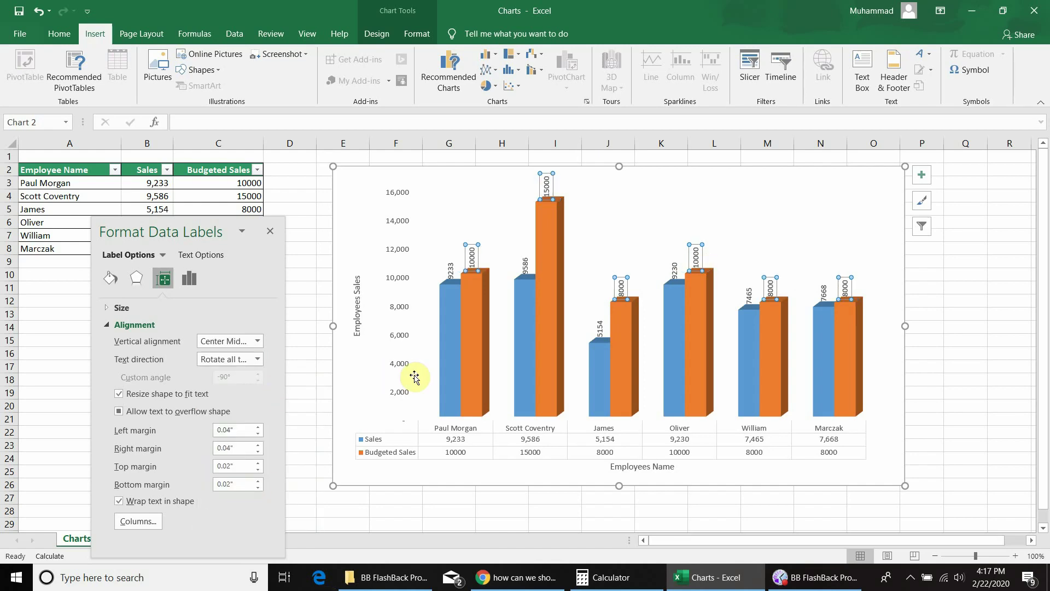
{"action": "mouse_move", "coordinate": [559, 245]}
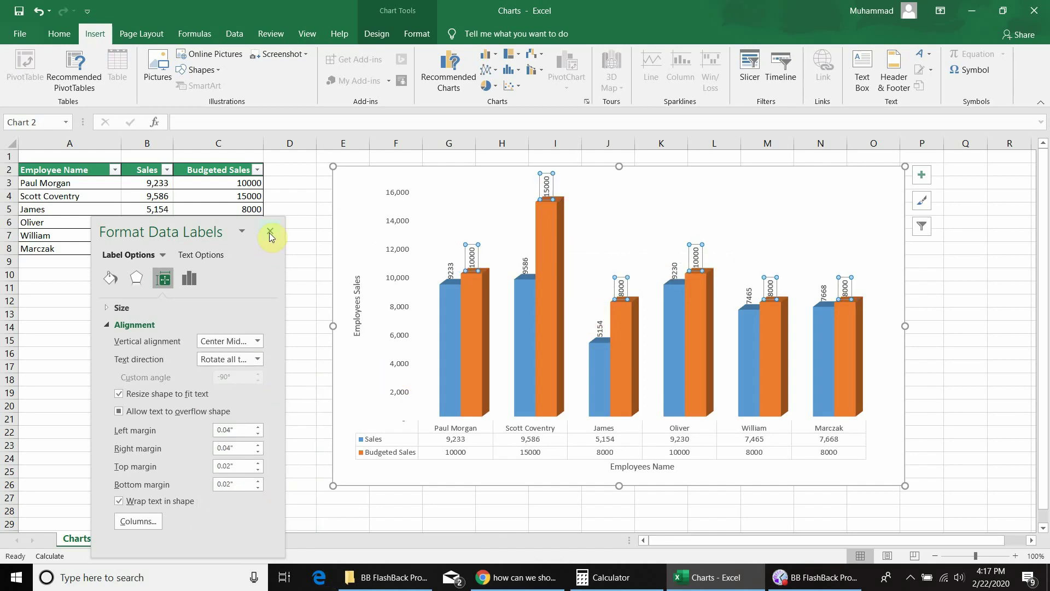
{"action": "left_click", "coordinate": [959, 316]}
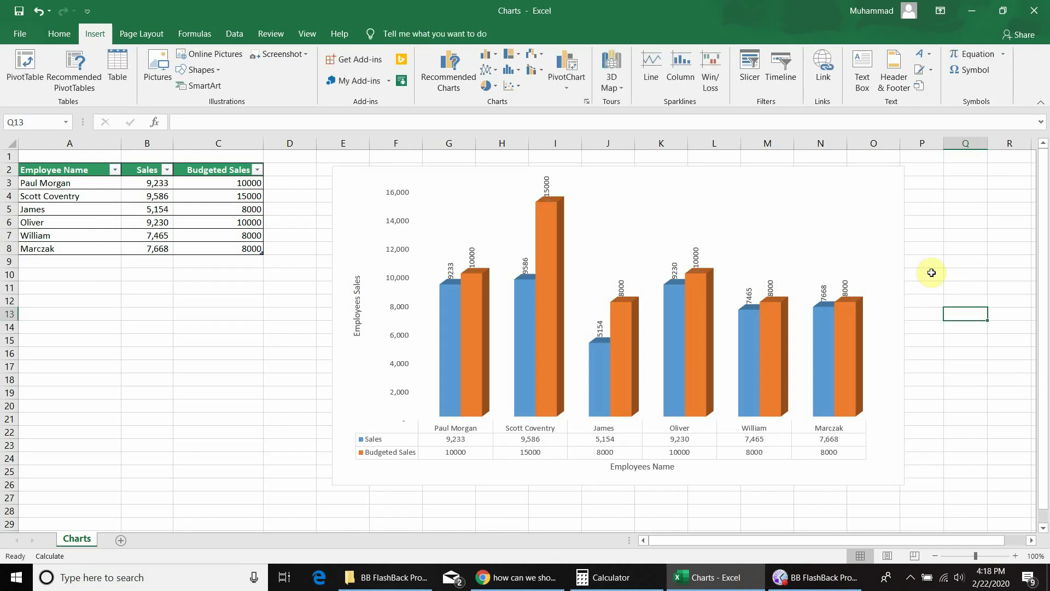
- Uncheck Data Labels in Chart Elements to clear the values off the columns
{"action": "left_click", "coordinate": [798, 206]}
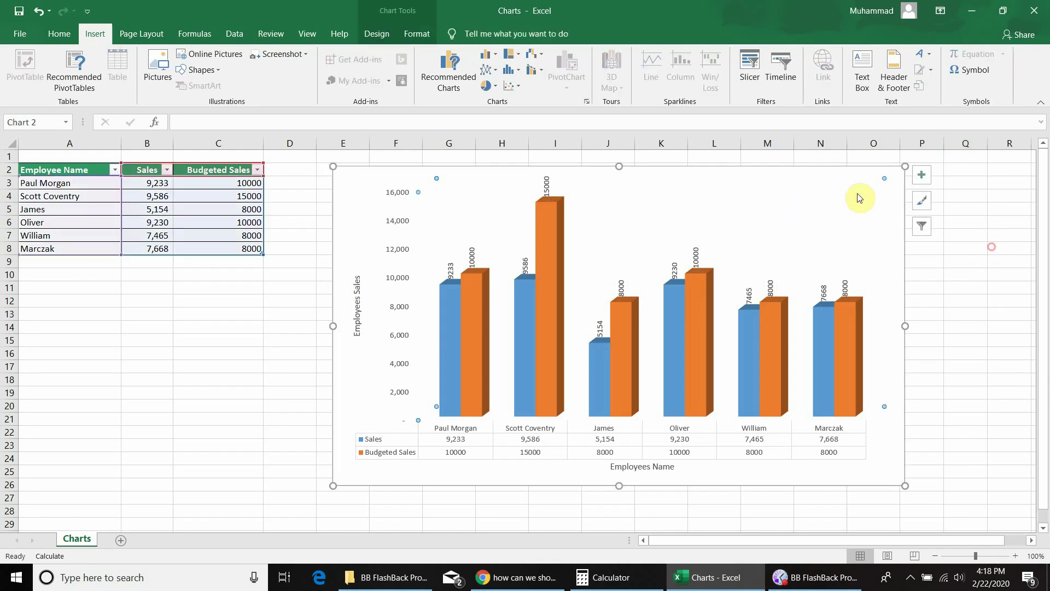
{"action": "left_click", "coordinate": [921, 176]}
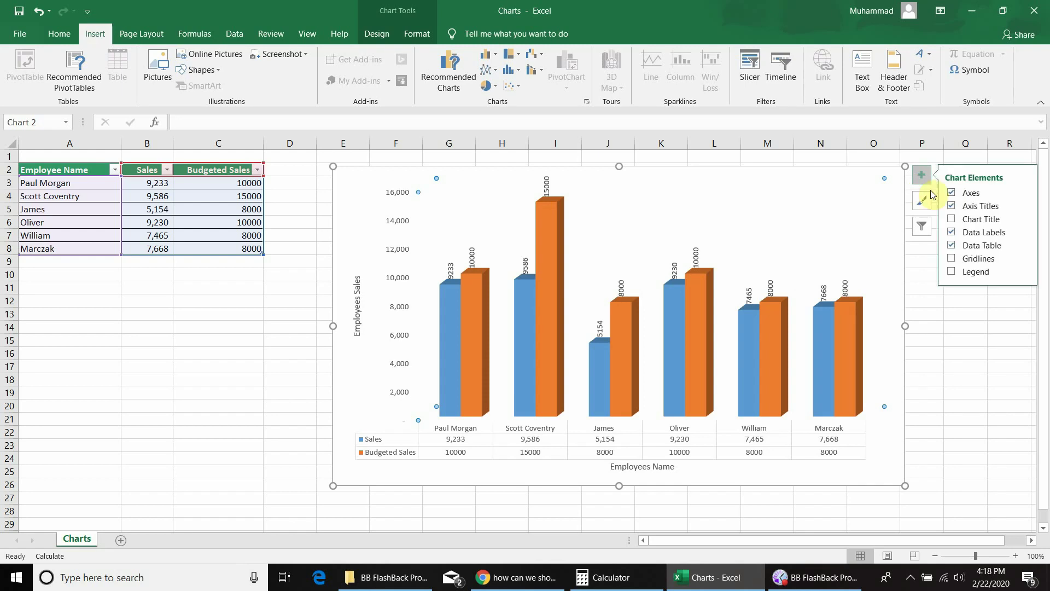
{"action": "left_click", "coordinate": [955, 235]}
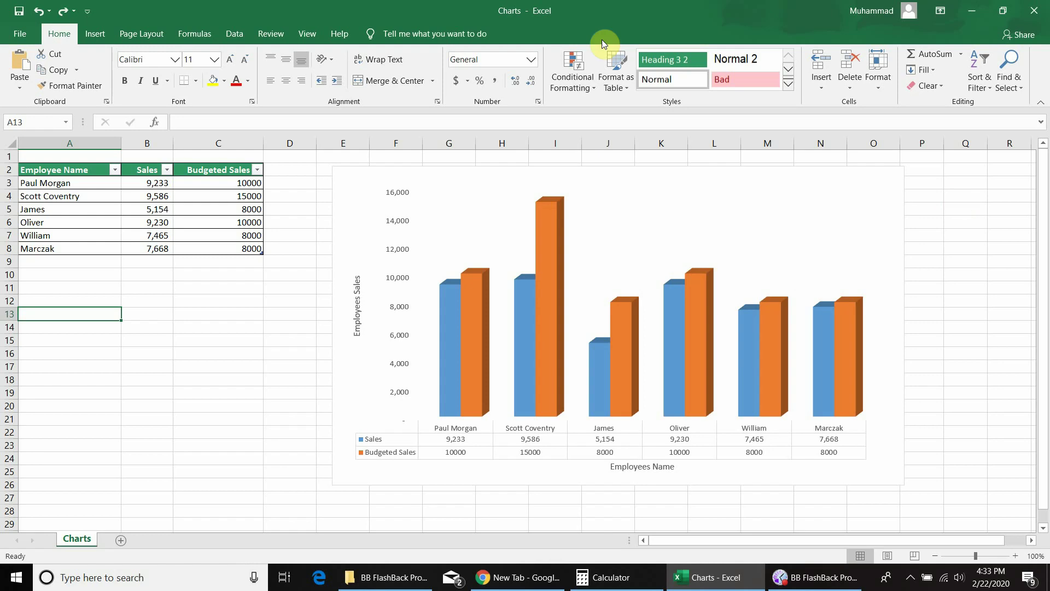
- Apply the third Chart Styles option, a grey gradient style, and deselect the chart
{"action": "left_click", "coordinate": [855, 225]}
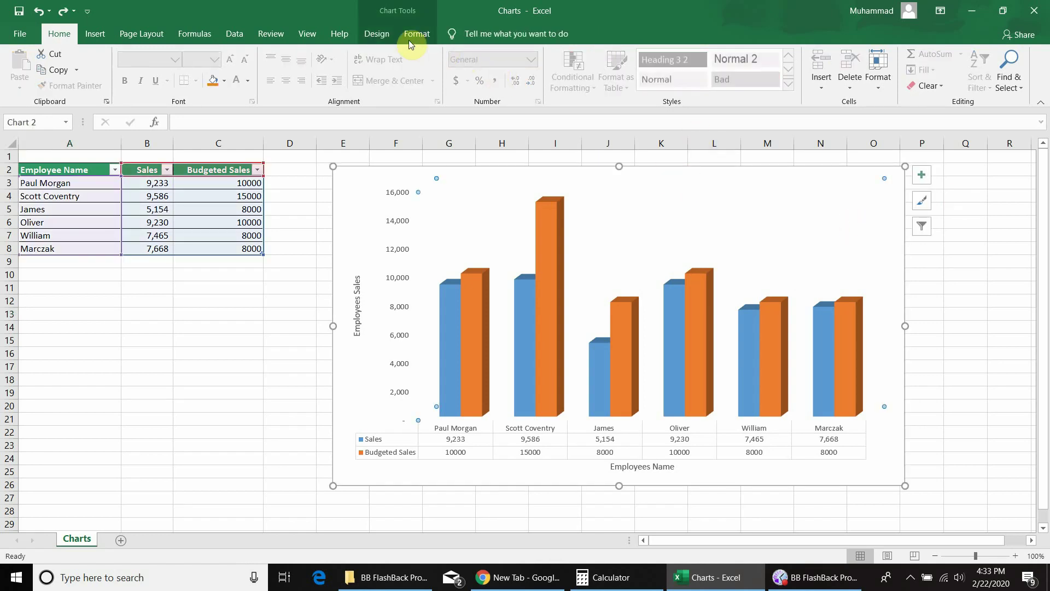
{"action": "left_click", "coordinate": [378, 34]}
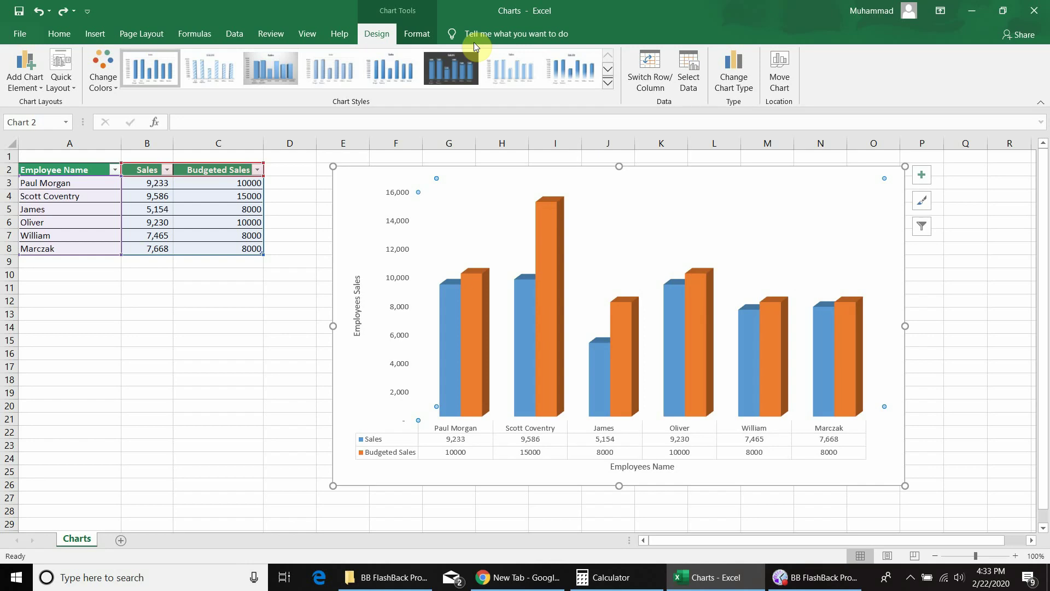
{"action": "left_click", "coordinate": [283, 59]}
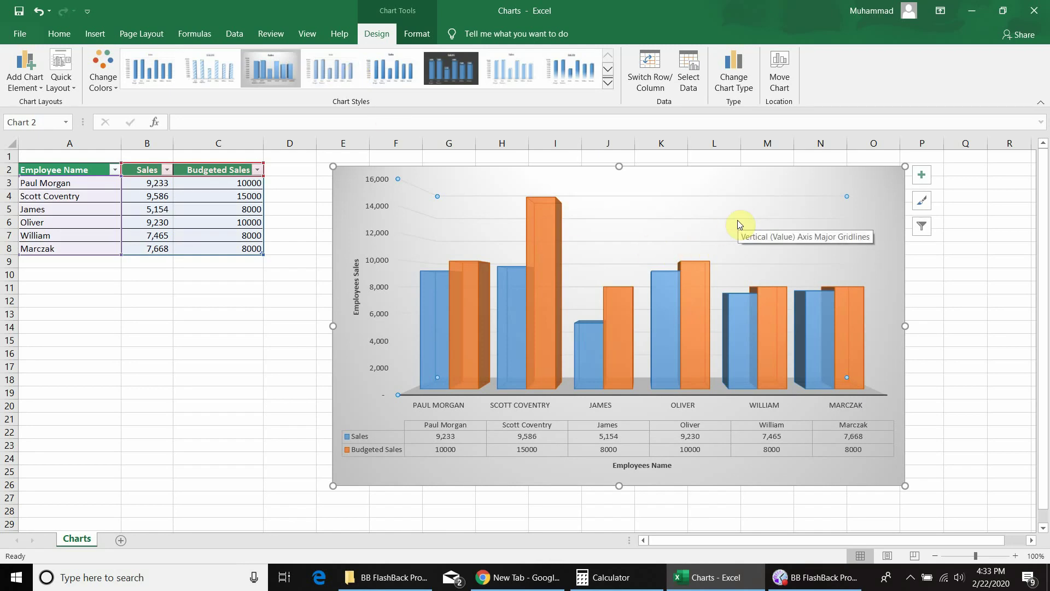
{"action": "key", "text": "Escape"}
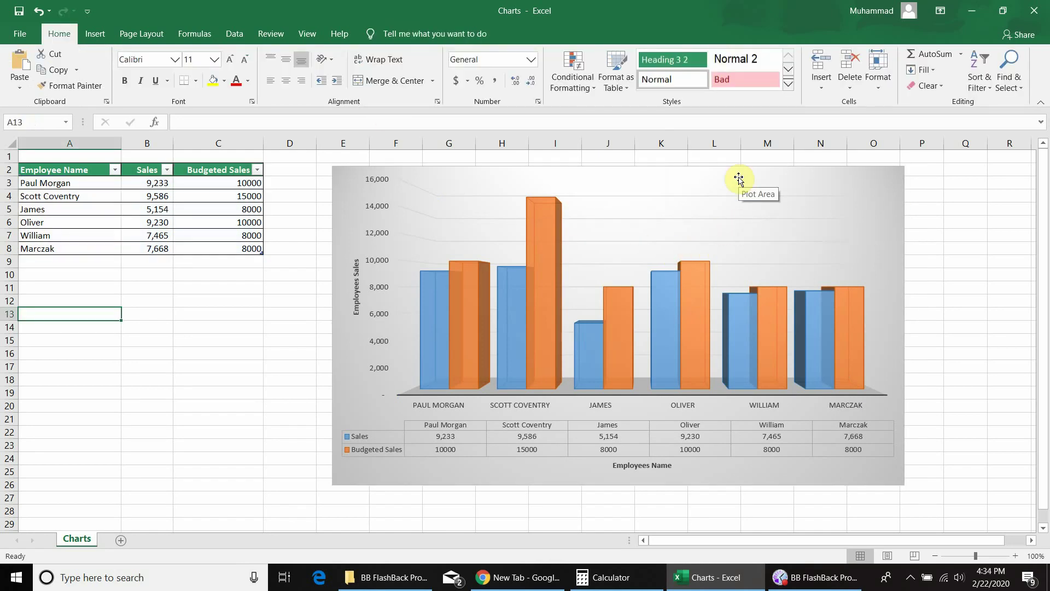
- Apply the dark chart style, giving a black-grey background and uppercase titles EMPLOYEES SALES and EMPLOYEES NAME
{"action": "left_click", "coordinate": [820, 179]}
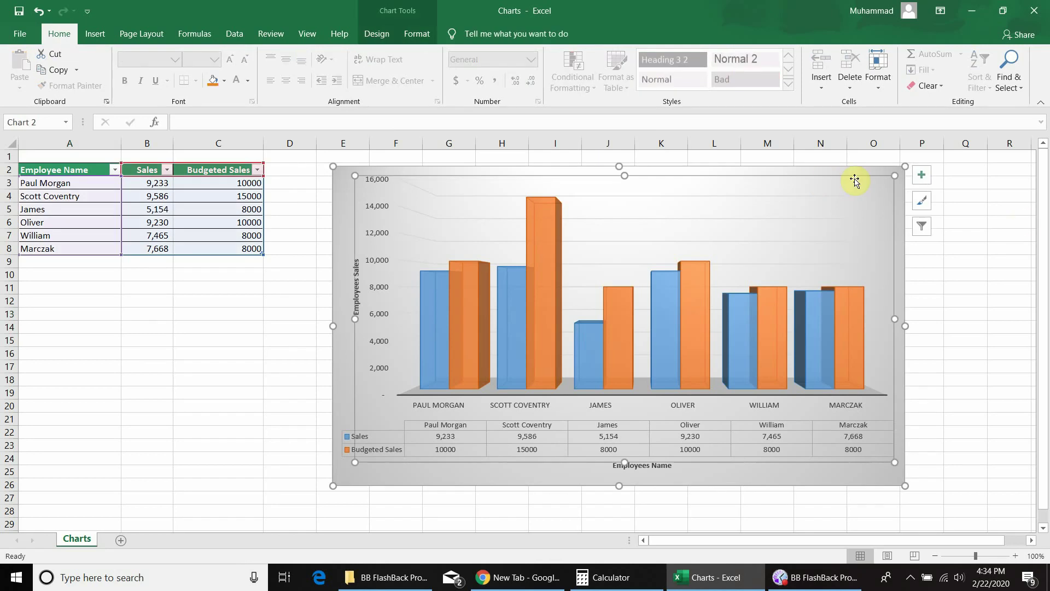
{"action": "left_click", "coordinate": [924, 199]}
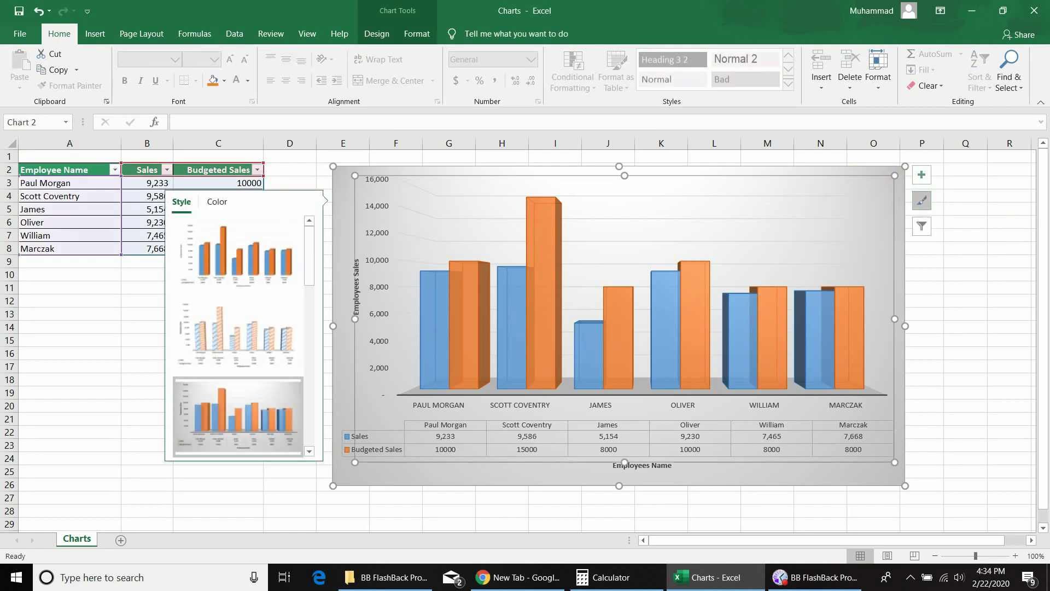
{"action": "left_click", "coordinate": [297, 263]}
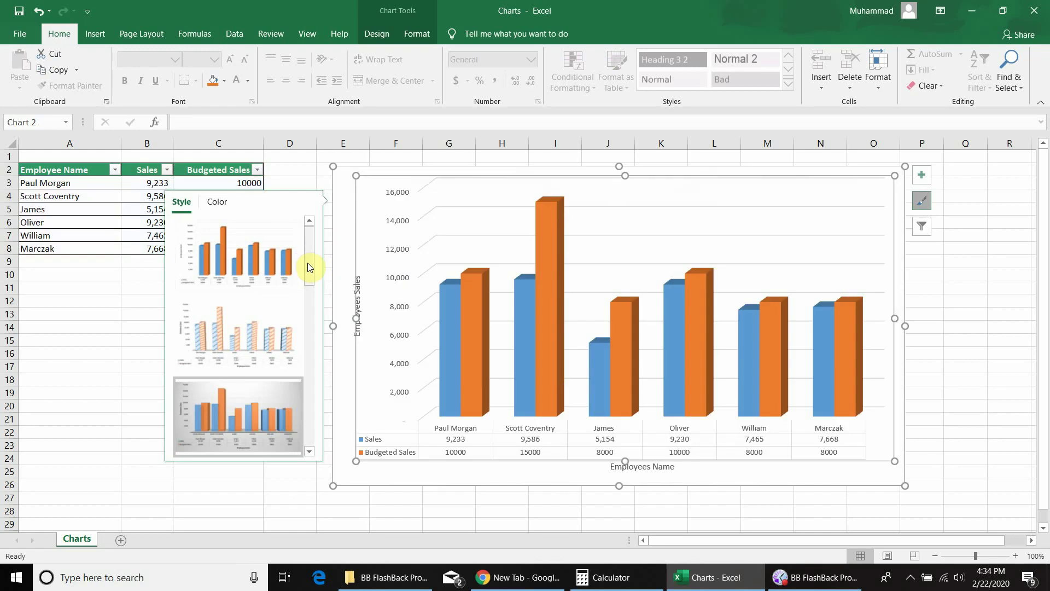
{"action": "left_click_drag", "start_coordinate": [307, 260], "coordinate": [307, 379]}
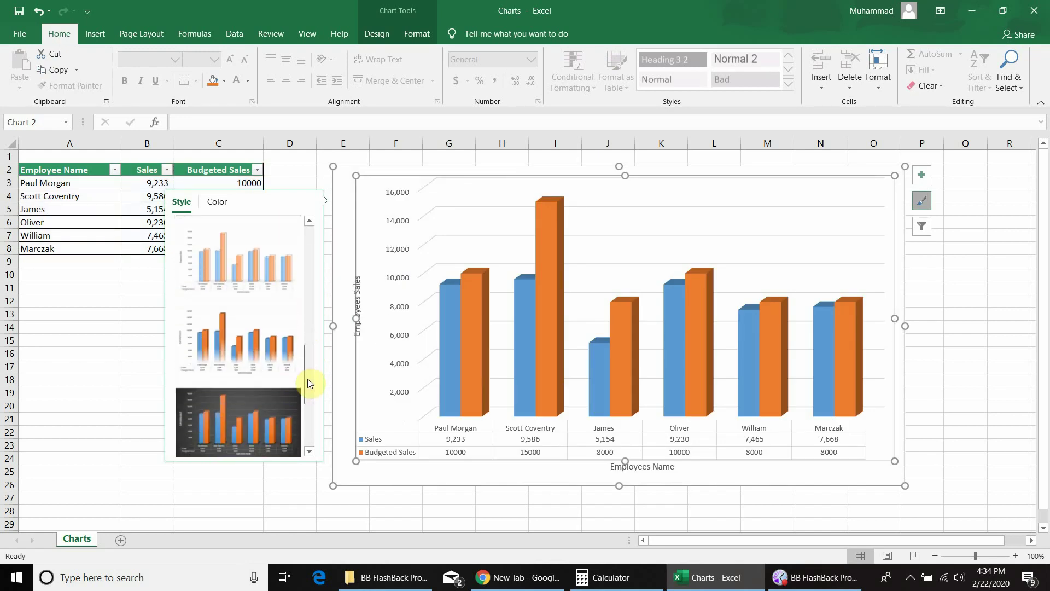
{"action": "left_click", "coordinate": [251, 343]}
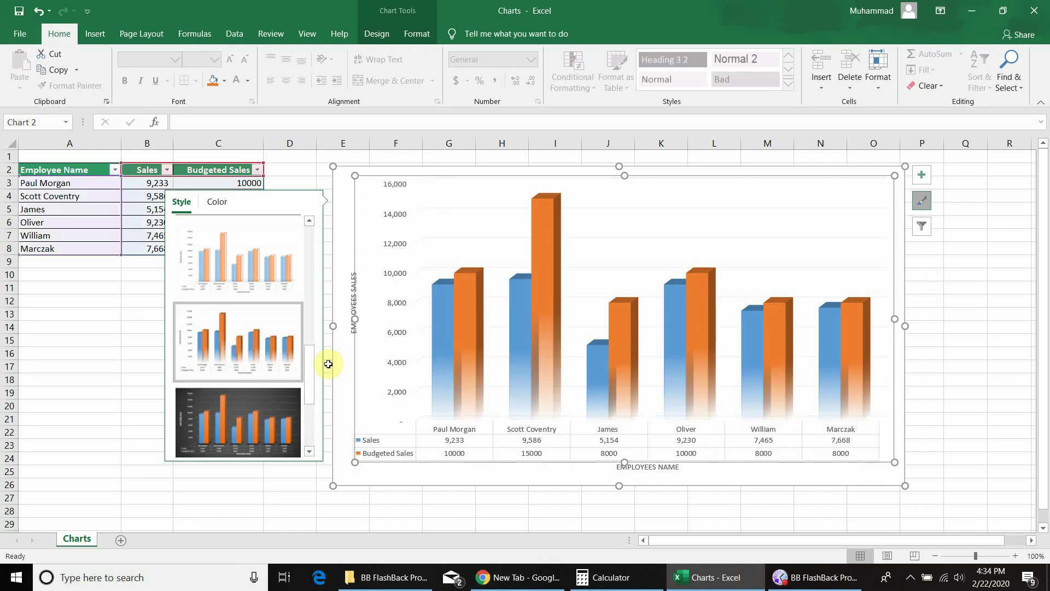
{"action": "left_click", "coordinate": [242, 427]}
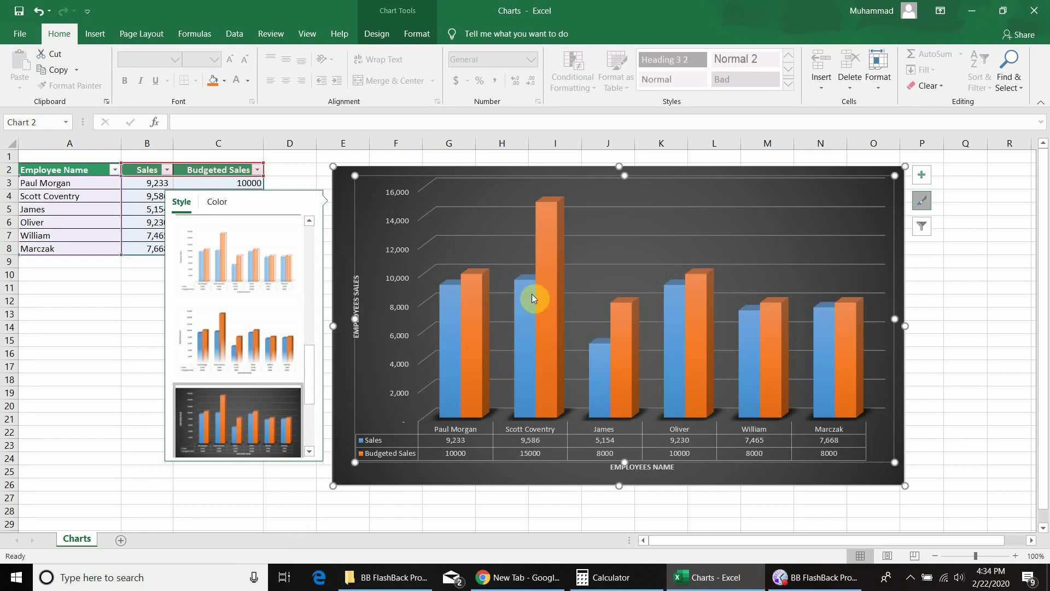
{"action": "left_click", "coordinate": [957, 342]}
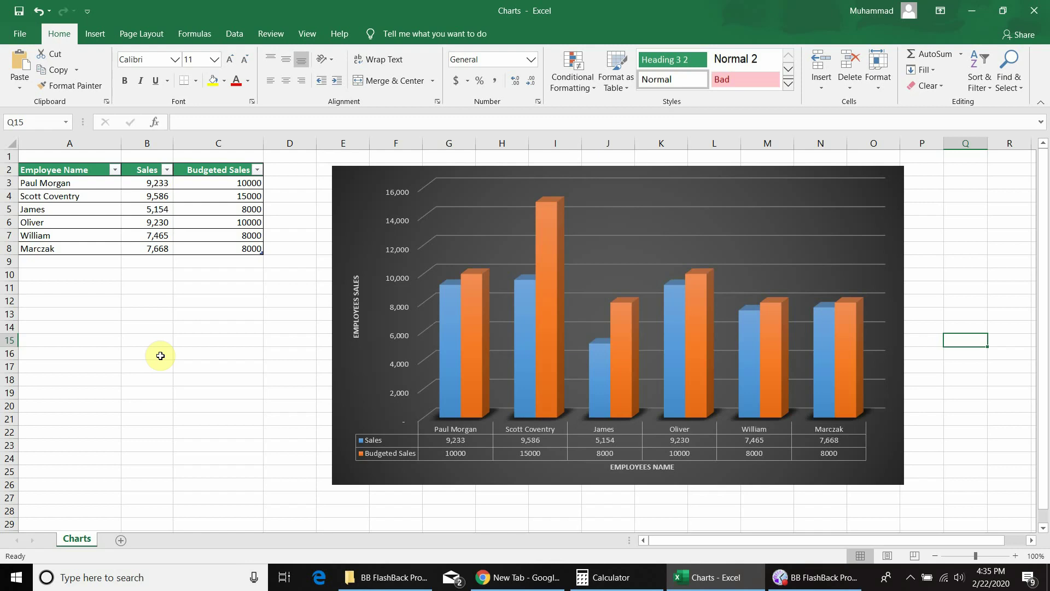